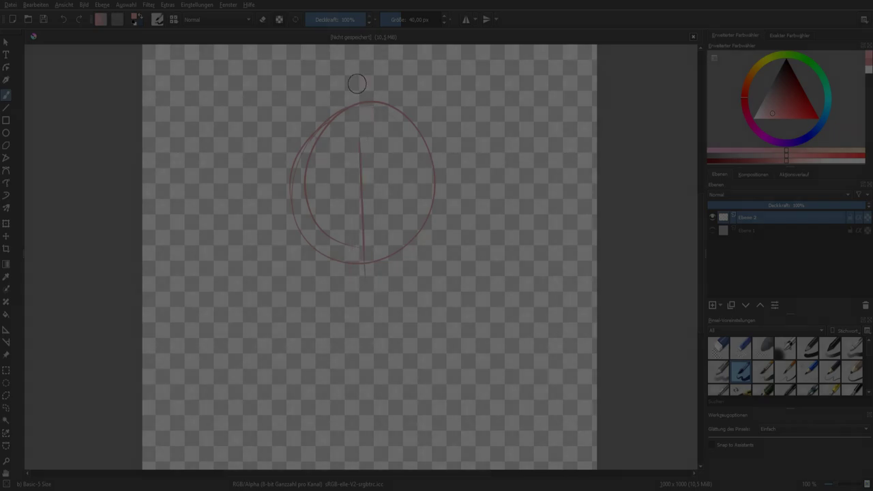
- Sketch the jawline and an ear on the head, and erase the guide line running through the ear
{"action": "mouse_move", "coordinate": [292, 204]}
{"action": "left_mouse_down"}
{"action": "mouse_move", "coordinate": [301, 243]}
{"action": "mouse_move", "coordinate": [346, 296]}
{"action": "mouse_move", "coordinate": [329, 290]}
{"action": "mouse_move", "coordinate": [370, 296]}
{"action": "mouse_move", "coordinate": [419, 251]}
{"action": "mouse_move", "coordinate": [395, 283]}
{"action": "mouse_move", "coordinate": [436, 232]}
{"action": "left_mouse_up"}
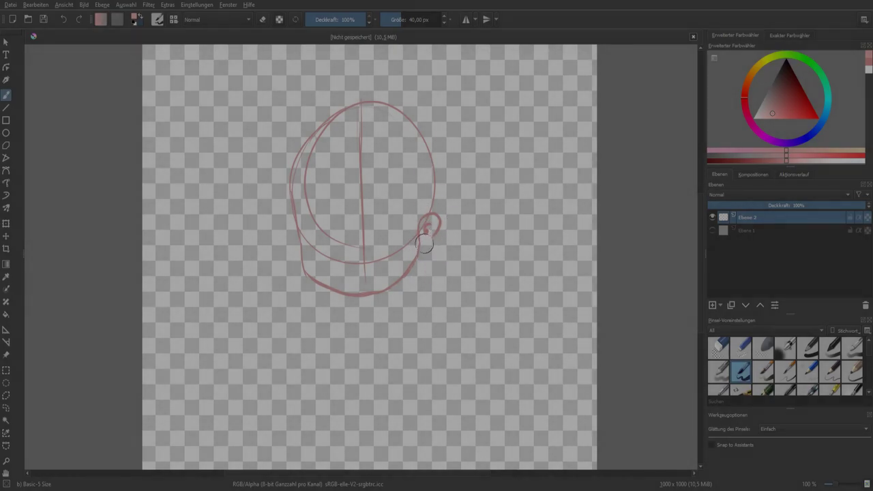
{"action": "scroll", "coordinate": [415, 235], "scroll_direction": "up", "scroll_amount": 2}
{"action": "key", "text": "e"}
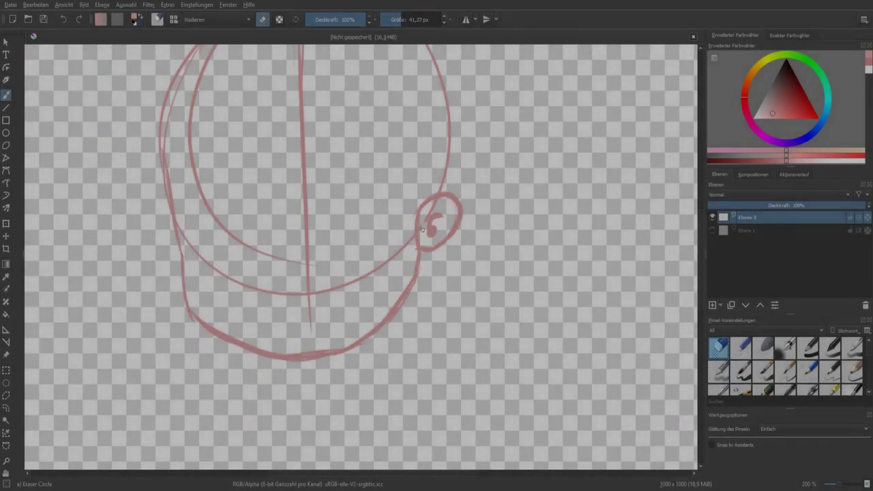
{"action": "mouse_move", "coordinate": [405, 257]}
{"action": "left_mouse_down"}
{"action": "mouse_move", "coordinate": [396, 236]}
{"action": "mouse_move", "coordinate": [436, 273]}
{"action": "mouse_move", "coordinate": [422, 213]}
{"action": "mouse_move", "coordinate": [415, 236]}
{"action": "left_mouse_up"}
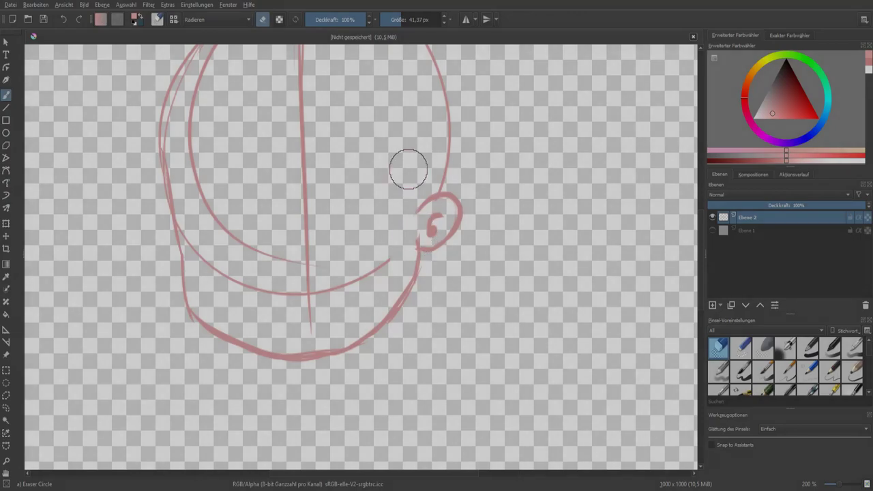
{"action": "key", "text": "e"}
{"action": "scroll", "coordinate": [411, 247], "scroll_direction": "down", "scroll_amount": 3}
- Sketch the neck, a flared shirt, a short skirt and two legs below the head
{"action": "key", "text": "t"}
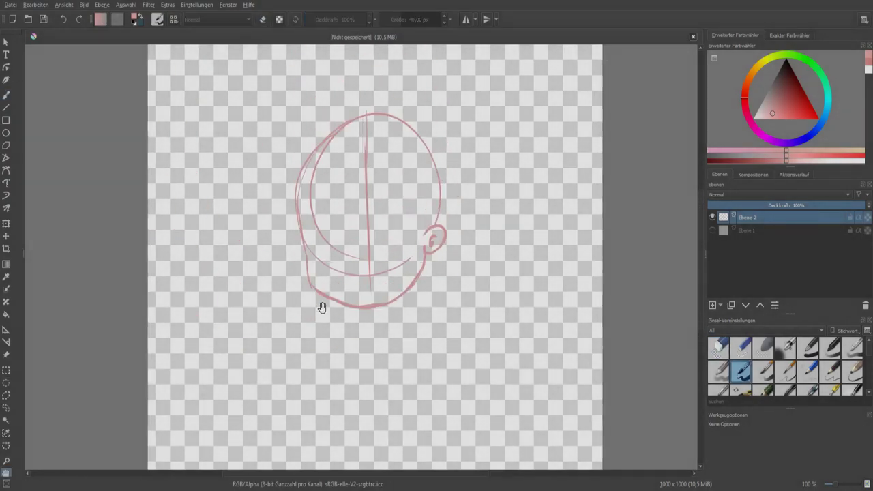
{"action": "key", "text": "b"}
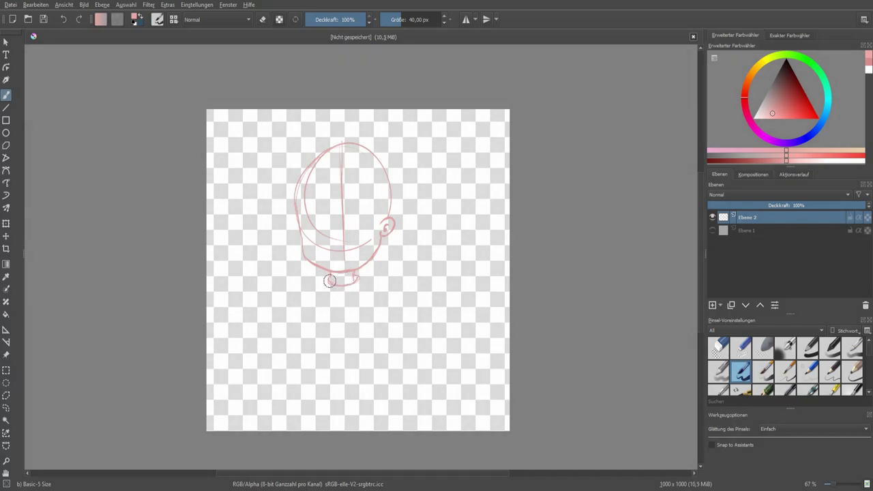
{"action": "left_click_drag", "start_coordinate": [317, 277], "coordinate": [321, 352]}
{"action": "key", "text": "ctrl+z"}
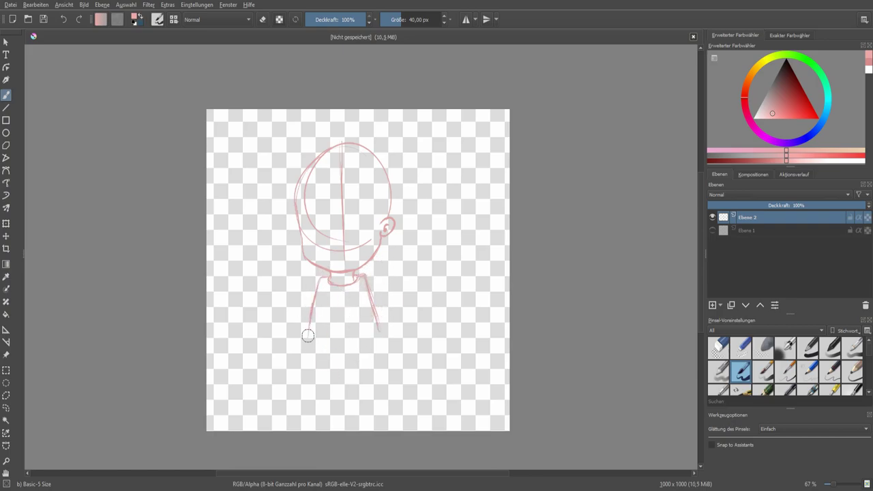
{"action": "left_click_drag", "start_coordinate": [308, 337], "coordinate": [362, 336]}
{"action": "left_click_drag", "start_coordinate": [304, 361], "coordinate": [383, 363]}
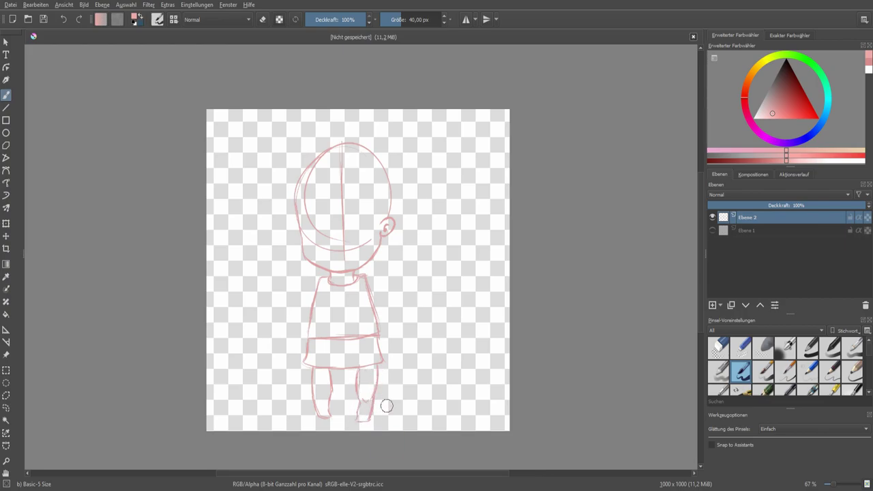
- Sketch one lowered arm and one raised waving arm with round hands and small motion marks
{"action": "left_click_drag", "start_coordinate": [368, 281], "coordinate": [379, 308]}
{"action": "left_click_drag", "start_coordinate": [396, 315], "coordinate": [402, 330]}
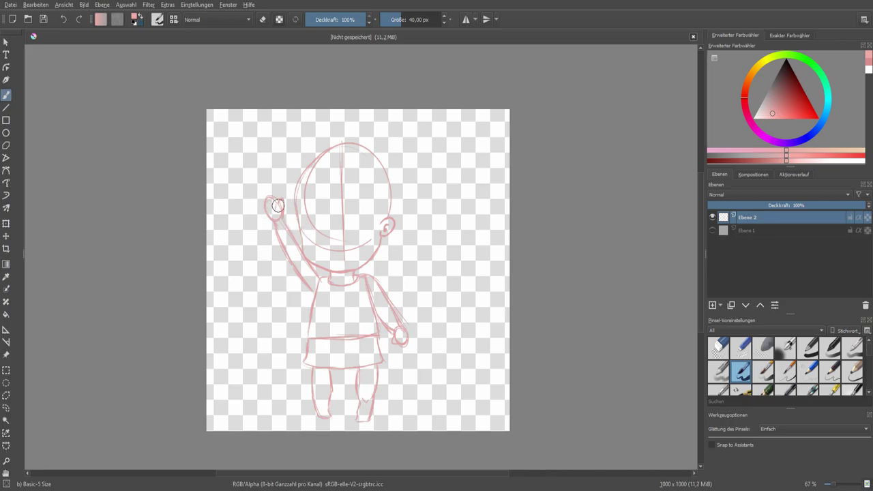
- Erase the upper skull and inner guide curves, redraw a lower, rounder top of the head, and clean up the stray side lines
{"action": "scroll", "coordinate": [359, 200], "scroll_direction": "up", "scroll_amount": 1}
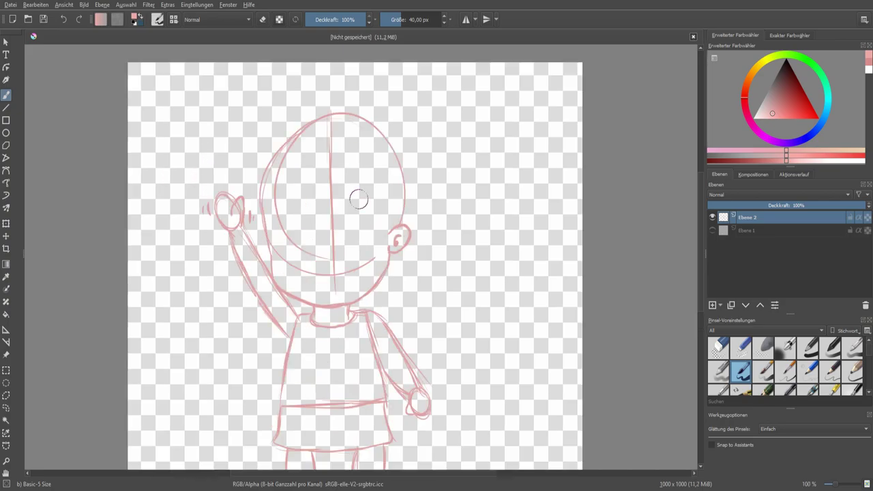
{"action": "key", "text": "e"}
{"action": "mouse_move", "coordinate": [294, 133]}
{"action": "left_mouse_down"}
{"action": "mouse_move", "coordinate": [351, 127]}
{"action": "mouse_move", "coordinate": [283, 214]}
{"action": "mouse_move", "coordinate": [356, 247]}
{"action": "left_mouse_up"}
{"action": "key", "text": "e"}
{"action": "mouse_move", "coordinate": [283, 217]}
{"action": "left_mouse_down"}
{"action": "mouse_move", "coordinate": [269, 196]}
{"action": "mouse_move", "coordinate": [396, 218]}
{"action": "left_mouse_up"}
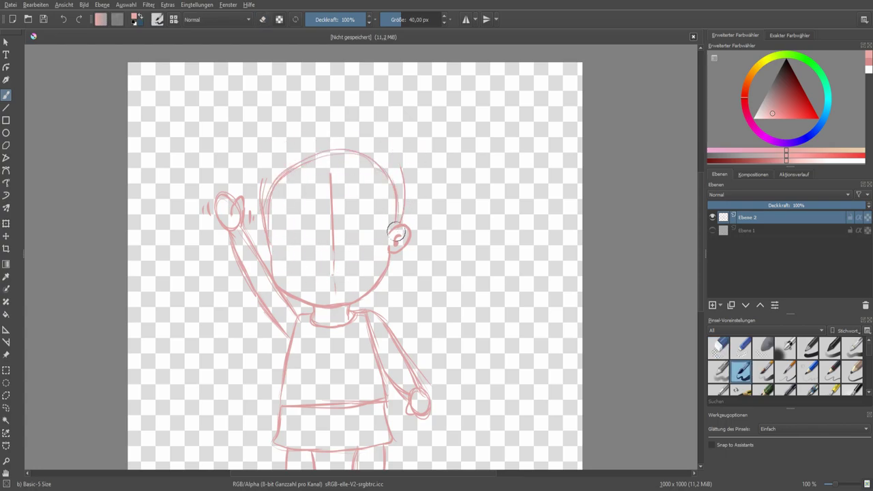
{"action": "key", "text": "e"}
{"action": "left_click_drag", "start_coordinate": [404, 167], "coordinate": [410, 212]}
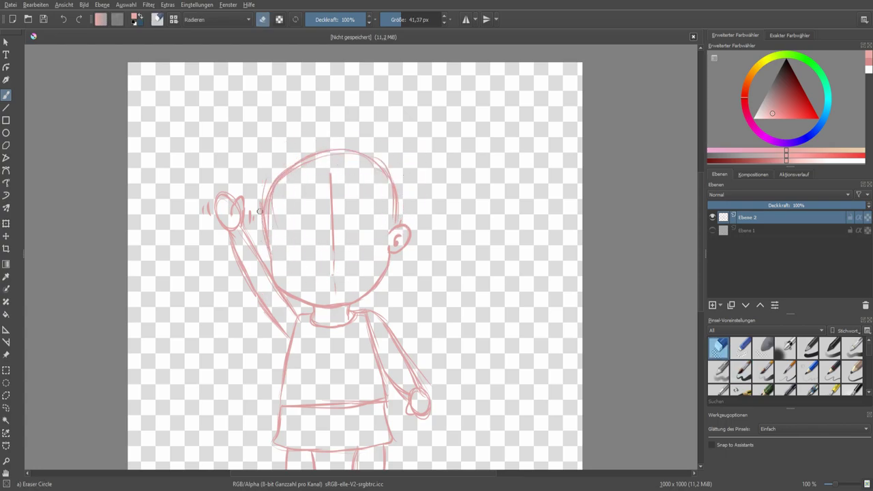
- Draw a horizontal eye guideline and sketch the open eye with its lashes, eyebrow and cheek blush
{"action": "key", "text": "e"}
{"action": "mouse_move", "coordinate": [271, 252]}
{"action": "left_mouse_down"}
{"action": "mouse_move", "coordinate": [350, 229]}
{"action": "mouse_move", "coordinate": [382, 234]}
{"action": "mouse_move", "coordinate": [388, 230]}
{"action": "mouse_move", "coordinate": [345, 225]}
{"action": "mouse_move", "coordinate": [352, 209]}
{"action": "mouse_move", "coordinate": [392, 209]}
{"action": "mouse_move", "coordinate": [372, 198]}
{"action": "left_mouse_up"}
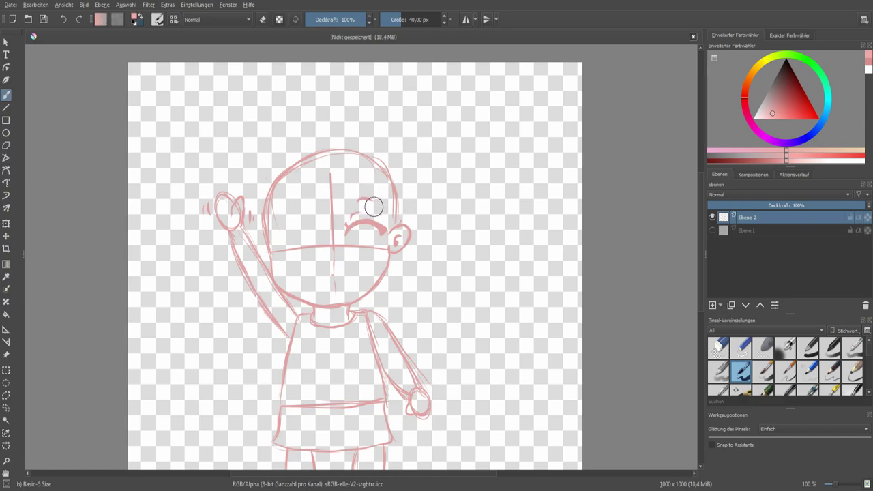
{"action": "key", "text": "e"}
{"action": "key", "text": "e"}
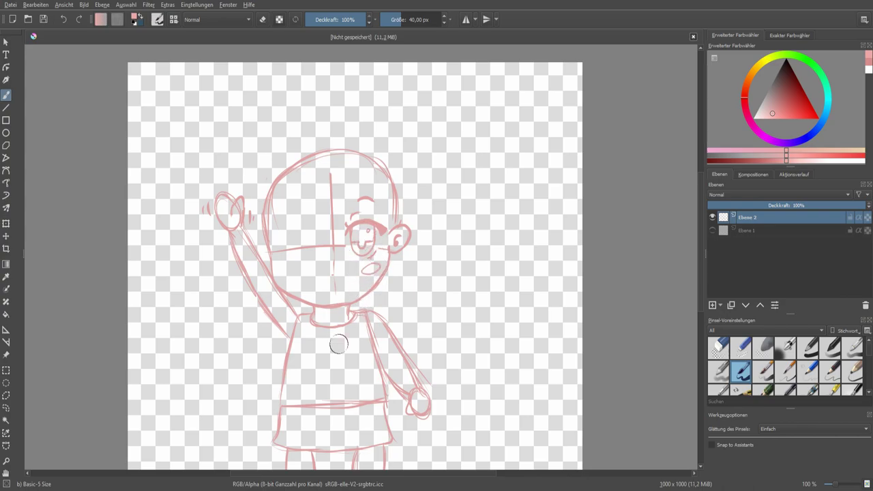
{"action": "key", "text": "e"}
{"action": "key", "text": "e"}
- Sketch the winking eye with its eyebrow and cheek blush, and erase the guidelines in the middle of the face
{"action": "left_click_drag", "start_coordinate": [274, 247], "coordinate": [282, 240]}
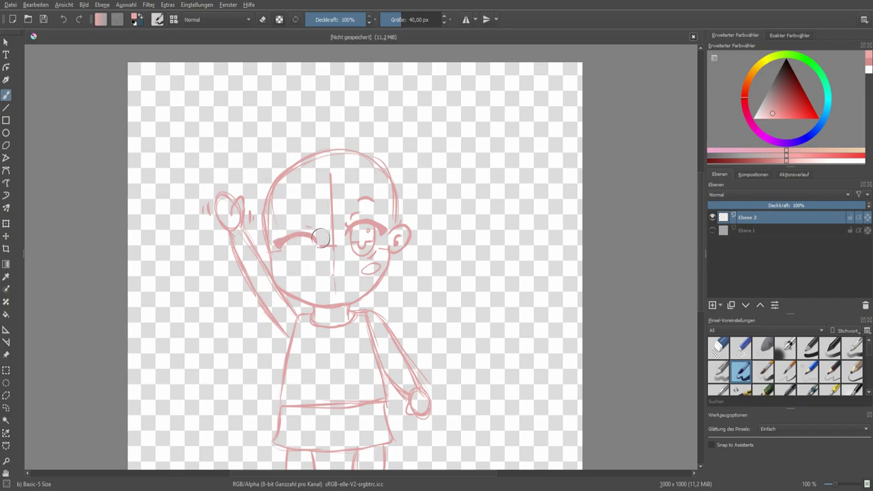
{"action": "key", "text": "ctrl+z"}
{"action": "key", "text": "ctrl+z"}
{"action": "key", "text": "m"}
{"action": "key", "text": "m"}
{"action": "key", "text": "plus"}
{"action": "key", "text": "e"}
{"action": "left_click_drag", "start_coordinate": [305, 236], "coordinate": [300, 91]}
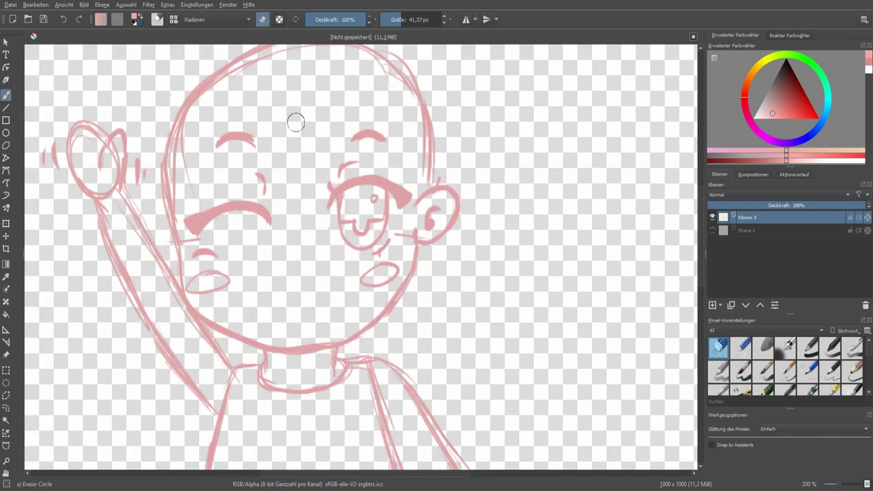
- Sketch a small curved nose and a wide smile with the tongue sticking out
{"action": "key", "text": "slash"}
{"action": "left_click_drag", "start_coordinate": [289, 252], "coordinate": [306, 252]}
{"action": "left_click_drag", "start_coordinate": [259, 294], "coordinate": [334, 292]}
{"action": "key", "text": "ctrl+z"}
{"action": "mouse_move", "coordinate": [257, 285]}
{"action": "left_mouse_down"}
{"action": "mouse_move", "coordinate": [297, 303]}
{"action": "mouse_move", "coordinate": [341, 290]}
{"action": "left_mouse_up"}
{"action": "mouse_move", "coordinate": [288, 302]}
{"action": "left_mouse_down"}
{"action": "mouse_move", "coordinate": [313, 300]}
{"action": "mouse_move", "coordinate": [294, 317]}
{"action": "left_mouse_up"}
{"action": "scroll", "coordinate": [323, 276], "scroll_direction": "down", "scroll_amount": 1}
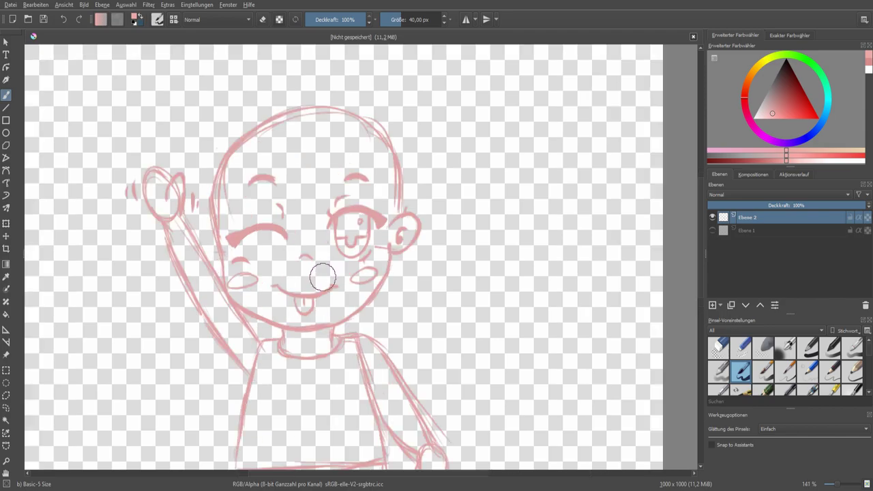
- Sketch a rounded play-button logo on the shirt with the handwritten lettering "Le Nilla" above it
{"action": "mouse_move", "coordinate": [284, 394]}
{"action": "left_mouse_down"}
{"action": "mouse_move", "coordinate": [282, 426]}
{"action": "mouse_move", "coordinate": [335, 391]}
{"action": "mouse_move", "coordinate": [346, 431]}
{"action": "left_mouse_up"}
{"action": "left_click_drag", "start_coordinate": [285, 437], "coordinate": [345, 436]}
{"action": "mouse_move", "coordinate": [324, 407]}
{"action": "left_mouse_down"}
{"action": "mouse_move", "coordinate": [301, 417]}
{"action": "mouse_move", "coordinate": [325, 430]}
{"action": "left_mouse_up"}
{"action": "mouse_move", "coordinate": [285, 367]}
{"action": "left_mouse_down"}
{"action": "mouse_move", "coordinate": [283, 388]}
{"action": "mouse_move", "coordinate": [325, 368]}
{"action": "left_mouse_up"}
{"action": "left_click_drag", "start_coordinate": [330, 373], "coordinate": [339, 384]}
{"action": "left_click_drag", "start_coordinate": [344, 364], "coordinate": [346, 384]}
{"action": "left_click_drag", "start_coordinate": [349, 377], "coordinate": [355, 384]}
- Sketch the hair with a curl on top of the head, pointed bangs and a shoulder-length section behind the ear
{"action": "scroll", "coordinate": [288, 308], "scroll_direction": "down", "scroll_amount": 2}
{"action": "scroll", "coordinate": [282, 323], "scroll_direction": "up", "scroll_amount": 1}
{"action": "key", "text": "b"}
{"action": "left_click_drag", "start_coordinate": [362, 115], "coordinate": [367, 103]}
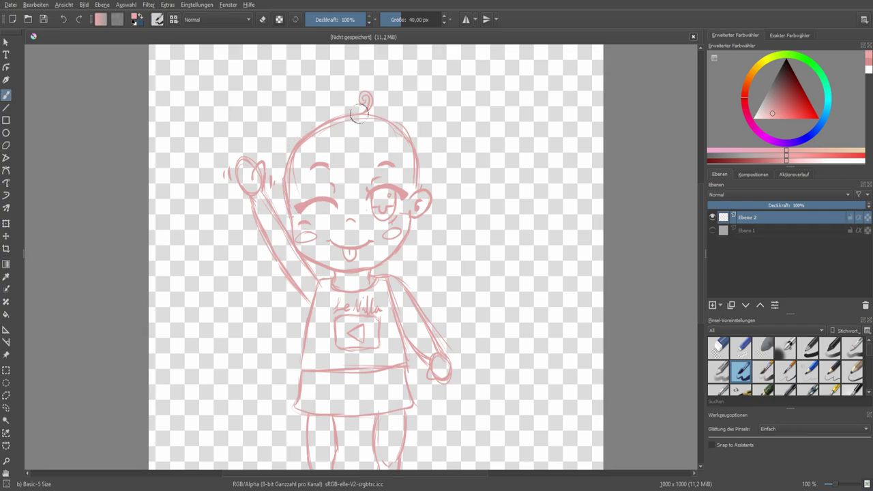
{"action": "left_click_drag", "start_coordinate": [281, 147], "coordinate": [293, 223]}
{"action": "mouse_move", "coordinate": [360, 135]}
{"action": "left_mouse_down"}
{"action": "mouse_move", "coordinate": [341, 200]}
{"action": "mouse_move", "coordinate": [350, 200]}
{"action": "mouse_move", "coordinate": [315, 204]}
{"action": "left_mouse_up"}
{"action": "left_click_drag", "start_coordinate": [293, 149], "coordinate": [298, 207]}
{"action": "key", "text": "ctrl+z"}
{"action": "left_click_drag", "start_coordinate": [299, 175], "coordinate": [302, 203]}
{"action": "mouse_move", "coordinate": [294, 152]}
{"action": "left_mouse_down"}
{"action": "mouse_move", "coordinate": [353, 108]}
{"action": "mouse_move", "coordinate": [426, 182]}
{"action": "mouse_move", "coordinate": [404, 208]}
{"action": "left_mouse_up"}
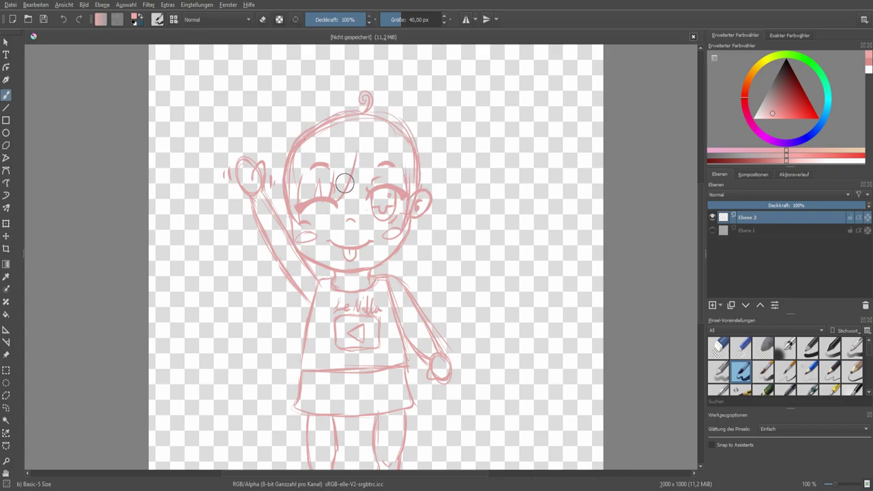
{"action": "left_click_drag", "start_coordinate": [379, 157], "coordinate": [374, 179]}
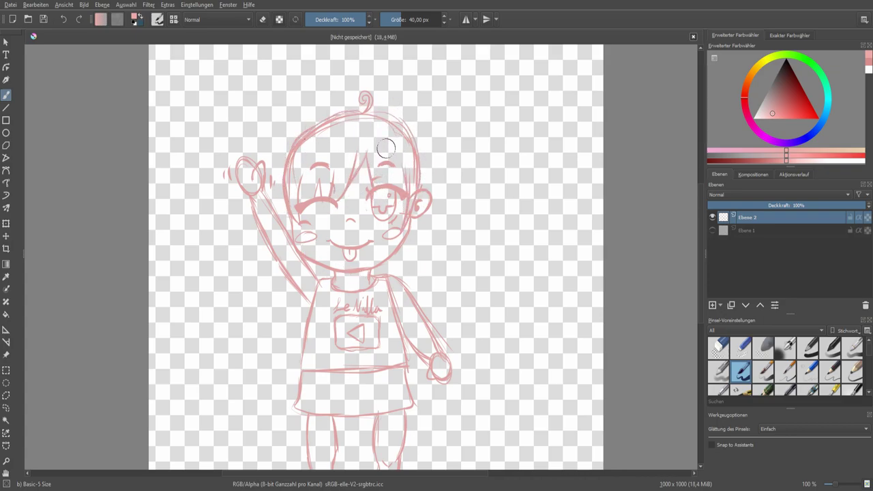
{"action": "mouse_move", "coordinate": [422, 240]}
{"action": "left_mouse_down"}
{"action": "mouse_move", "coordinate": [425, 184]}
{"action": "mouse_move", "coordinate": [419, 273]}
{"action": "mouse_move", "coordinate": [409, 261]}
{"action": "mouse_move", "coordinate": [406, 122]}
{"action": "left_mouse_up"}
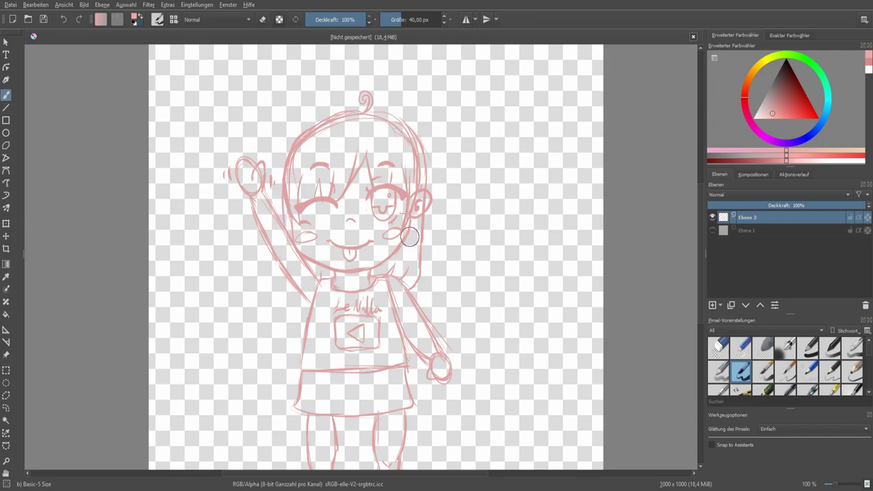
- Add a new layer above the sketch and name it "lineart"
{"action": "scroll", "coordinate": [468, 273], "scroll_direction": "down", "scroll_amount": 1}
{"action": "key", "text": "t"}
{"action": "scroll", "coordinate": [378, 222], "scroll_direction": "up", "scroll_amount": 3}
{"action": "scroll", "coordinate": [382, 245], "scroll_direction": "down", "scroll_amount": 3}
{"action": "scroll", "coordinate": [414, 289], "scroll_direction": "up", "scroll_amount": 2}
{"action": "left_click", "coordinate": [712, 305]}
{"action": "double_click", "coordinate": [752, 217]}
{"action": "type", "text": "lineart"}
{"action": "key", "text": "Return"}
- Ink the bangs over the winking eye, the hair outline on that side and the top curl in black
{"action": "scroll", "coordinate": [384, 197], "scroll_direction": "up", "scroll_amount": 3}
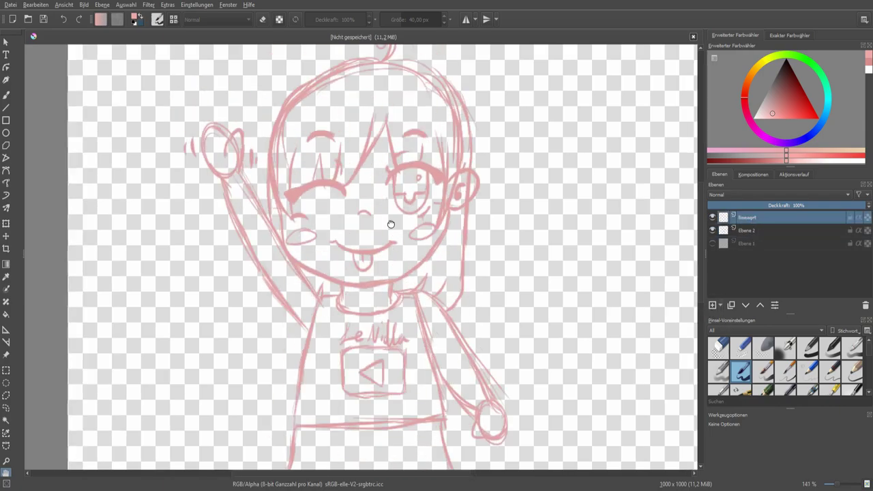
{"action": "key", "text": "b"}
{"action": "mouse_move", "coordinate": [366, 228]}
{"action": "left_mouse_down"}
{"action": "mouse_move", "coordinate": [409, 157]}
{"action": "mouse_move", "coordinate": [386, 200]}
{"action": "left_mouse_up"}
{"action": "left_click_drag", "start_coordinate": [332, 224], "coordinate": [342, 193]}
{"action": "left_click_drag", "start_coordinate": [357, 193], "coordinate": [355, 222]}
{"action": "left_click_drag", "start_coordinate": [326, 172], "coordinate": [313, 254]}
{"action": "mouse_move", "coordinate": [303, 157]}
{"action": "left_mouse_down"}
{"action": "mouse_move", "coordinate": [292, 258]}
{"action": "mouse_move", "coordinate": [293, 196]}
{"action": "left_mouse_up"}
{"action": "mouse_move", "coordinate": [295, 263]}
{"action": "left_mouse_down"}
{"action": "mouse_move", "coordinate": [363, 105]}
{"action": "mouse_move", "coordinate": [404, 99]}
{"action": "mouse_move", "coordinate": [407, 81]}
{"action": "left_mouse_up"}
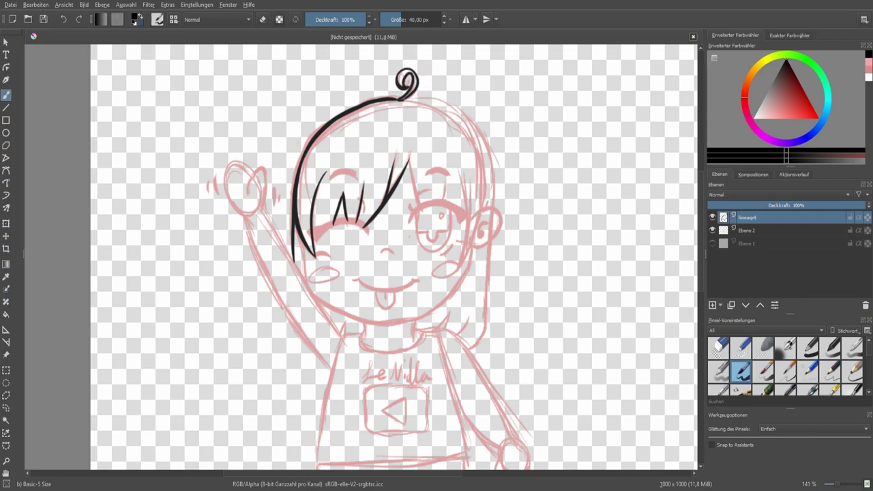
- Ink the bangs above the open eye and the long side strand in front of the ear, undoing unsatisfactory strokes
{"action": "mouse_move", "coordinate": [448, 315]}
{"action": "left_mouse_down"}
{"action": "mouse_move", "coordinate": [436, 332]}
{"action": "mouse_move", "coordinate": [458, 335]}
{"action": "left_mouse_up"}
{"action": "key", "text": "ctrl+z"}
{"action": "key", "text": "ctrl+z"}
{"action": "mouse_move", "coordinate": [410, 156]}
{"action": "left_mouse_down"}
{"action": "mouse_move", "coordinate": [423, 208]}
{"action": "mouse_move", "coordinate": [408, 154]}
{"action": "mouse_move", "coordinate": [423, 208]}
{"action": "mouse_move", "coordinate": [405, 158]}
{"action": "mouse_move", "coordinate": [472, 225]}
{"action": "mouse_move", "coordinate": [461, 266]}
{"action": "left_mouse_up"}
{"action": "key", "text": "ctrl+z"}
{"action": "key", "text": "ctrl+z"}
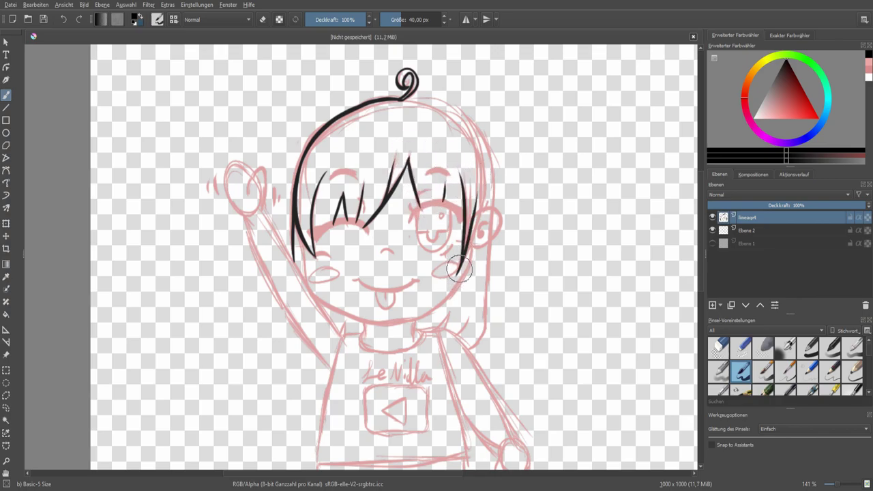
{"action": "mouse_move", "coordinate": [479, 150]}
{"action": "left_mouse_down"}
{"action": "mouse_move", "coordinate": [473, 232]}
{"action": "mouse_move", "coordinate": [459, 273]}
{"action": "left_mouse_up"}
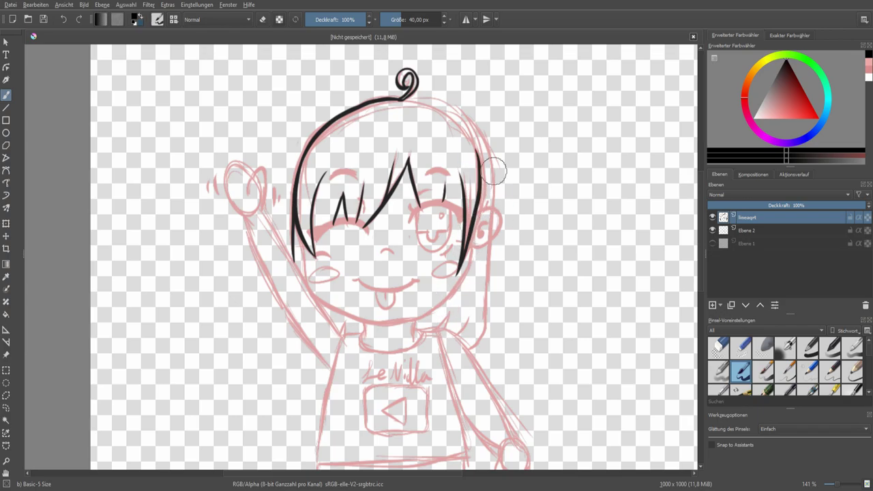
- Ink the hair outline on the ear side down to its pointed tips, and ink the ear with its inner detail
{"action": "mouse_move", "coordinate": [408, 99]}
{"action": "left_mouse_down"}
{"action": "mouse_move", "coordinate": [489, 118]}
{"action": "mouse_move", "coordinate": [491, 213]}
{"action": "left_mouse_up"}
{"action": "left_click_drag", "start_coordinate": [470, 352], "coordinate": [491, 205]}
{"action": "left_click_drag", "start_coordinate": [443, 316], "coordinate": [451, 331]}
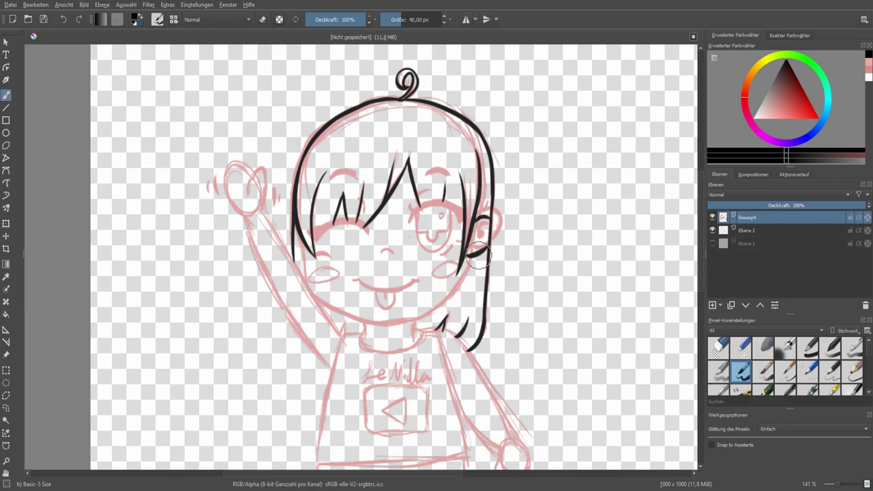
{"action": "left_click_drag", "start_coordinate": [479, 217], "coordinate": [478, 242]}
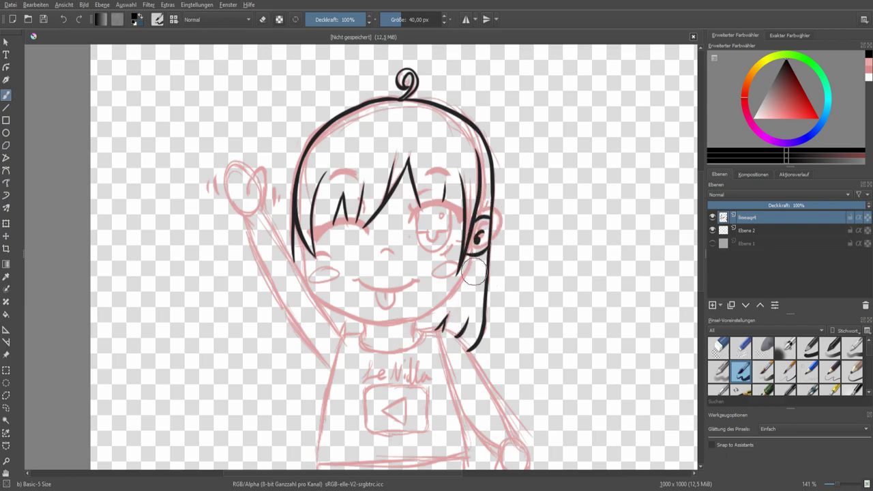
- Ink both eyebrows, the open eye's thick upper lash line and the filled lash arc of the winking eye
{"action": "left_click_drag", "start_coordinate": [429, 174], "coordinate": [447, 174]}
{"action": "left_click_drag", "start_coordinate": [332, 176], "coordinate": [355, 176]}
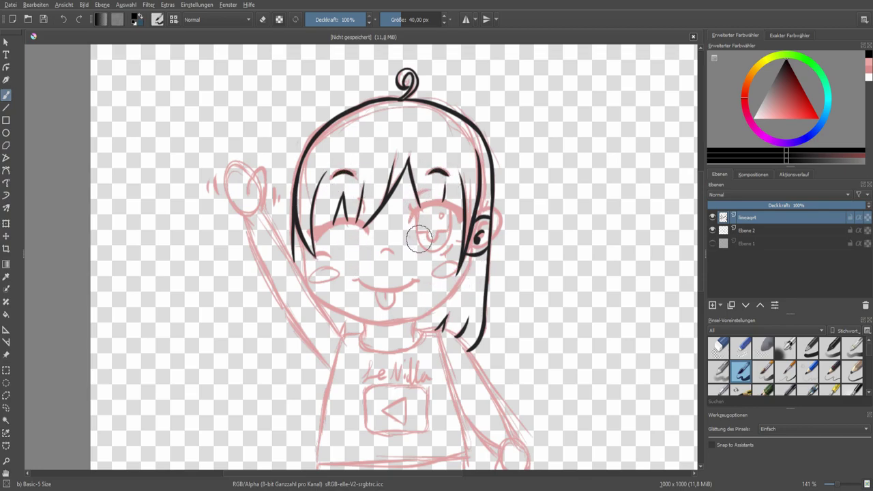
{"action": "mouse_move", "coordinate": [410, 218]}
{"action": "left_mouse_down"}
{"action": "mouse_move", "coordinate": [436, 205]}
{"action": "mouse_move", "coordinate": [461, 214]}
{"action": "left_mouse_up"}
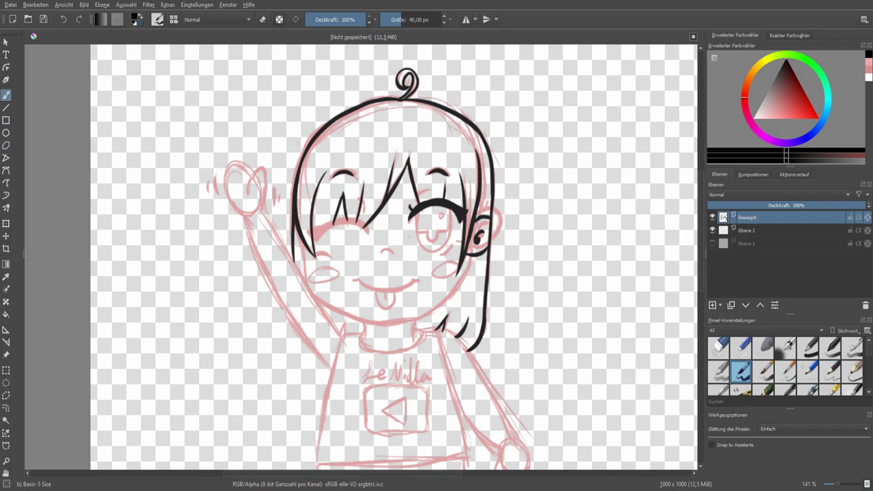
{"action": "key", "text": "ctrl+z"}
{"action": "left_click_drag", "start_coordinate": [319, 236], "coordinate": [369, 219]}
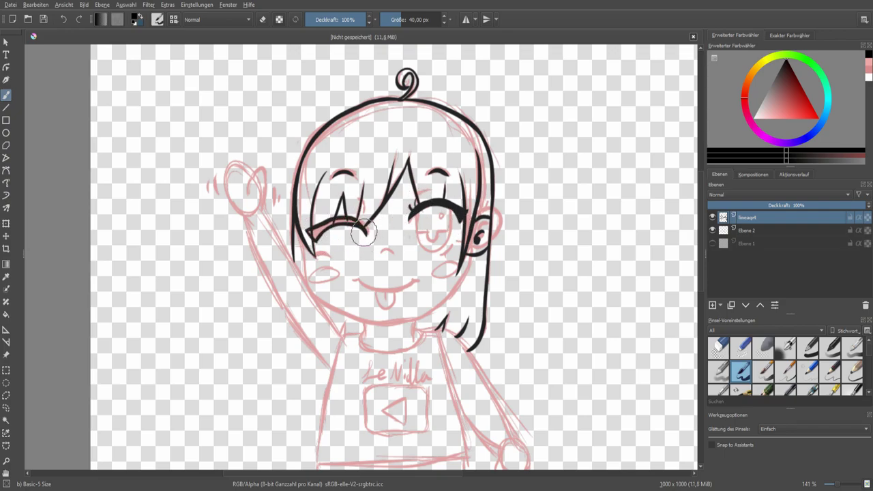
{"action": "left_click_drag", "start_coordinate": [341, 222], "coordinate": [321, 230]}
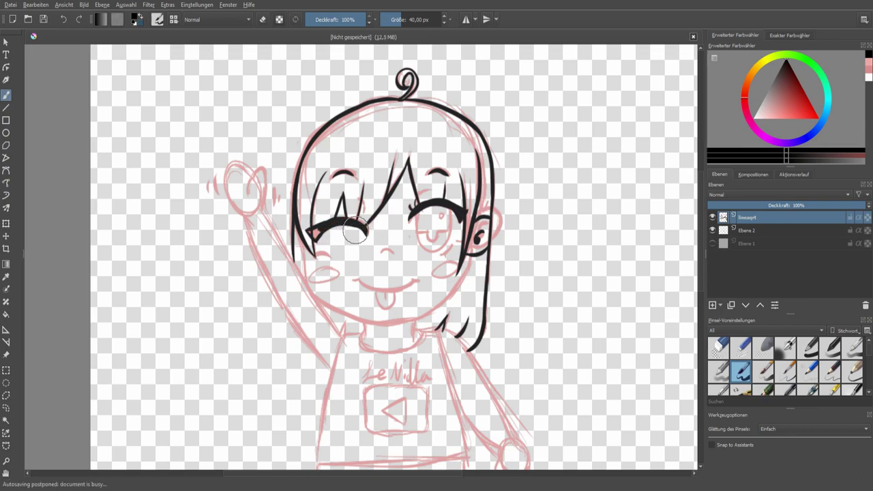
- Ink the nose and the open eye's iris with its pupil detail and highlight
{"action": "left_click_drag", "start_coordinate": [380, 256], "coordinate": [395, 256]}
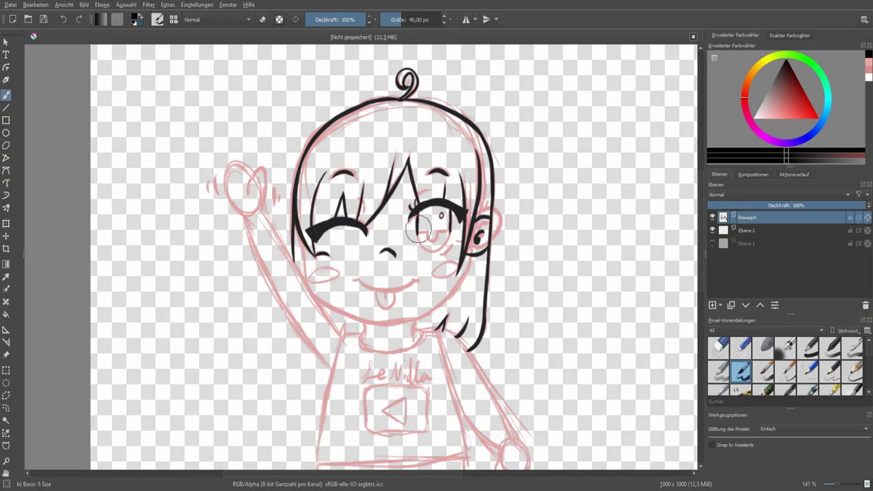
{"action": "left_click_drag", "start_coordinate": [431, 216], "coordinate": [429, 250]}
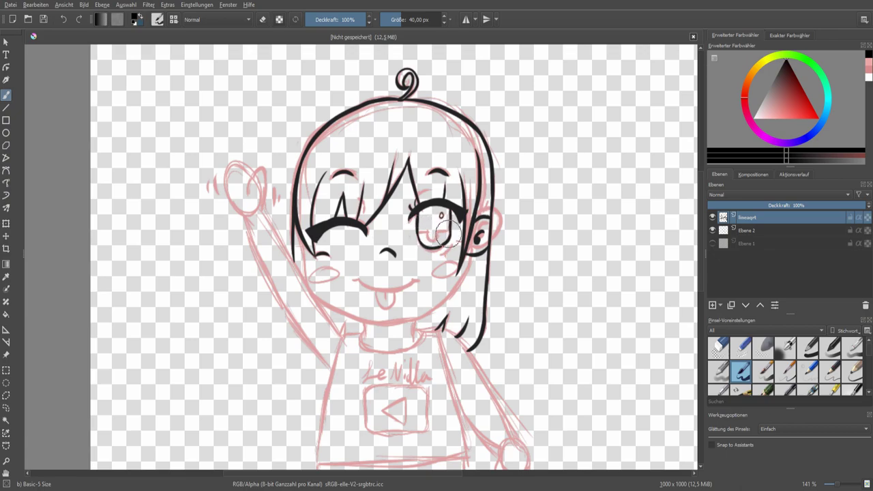
{"action": "scroll", "coordinate": [448, 227], "scroll_direction": "up", "scroll_amount": 4}
{"action": "mouse_move", "coordinate": [328, 247]}
{"action": "left_mouse_down"}
{"action": "mouse_move", "coordinate": [348, 257]}
{"action": "mouse_move", "coordinate": [356, 250]}
{"action": "left_mouse_up"}
{"action": "scroll", "coordinate": [355, 249], "scroll_direction": "down", "scroll_amount": 4}
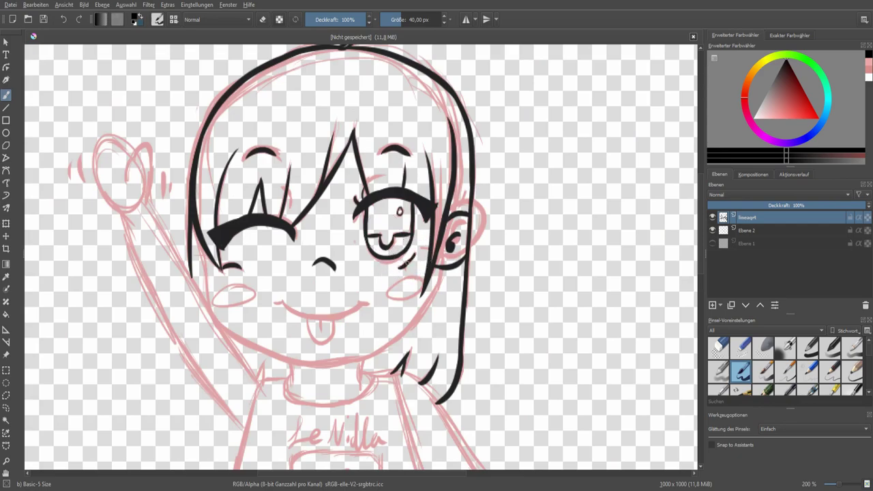
- Ink the smile with its mouth corners and the tongue sticking out
{"action": "mouse_move", "coordinate": [308, 318]}
{"action": "left_mouse_down"}
{"action": "mouse_move", "coordinate": [320, 341]}
{"action": "mouse_move", "coordinate": [342, 316]}
{"action": "mouse_move", "coordinate": [288, 308]}
{"action": "mouse_move", "coordinate": [335, 316]}
{"action": "mouse_move", "coordinate": [370, 305]}
{"action": "left_mouse_up"}
{"action": "left_click", "coordinate": [277, 302]}
{"action": "left_click_drag", "start_coordinate": [276, 301], "coordinate": [284, 307]}
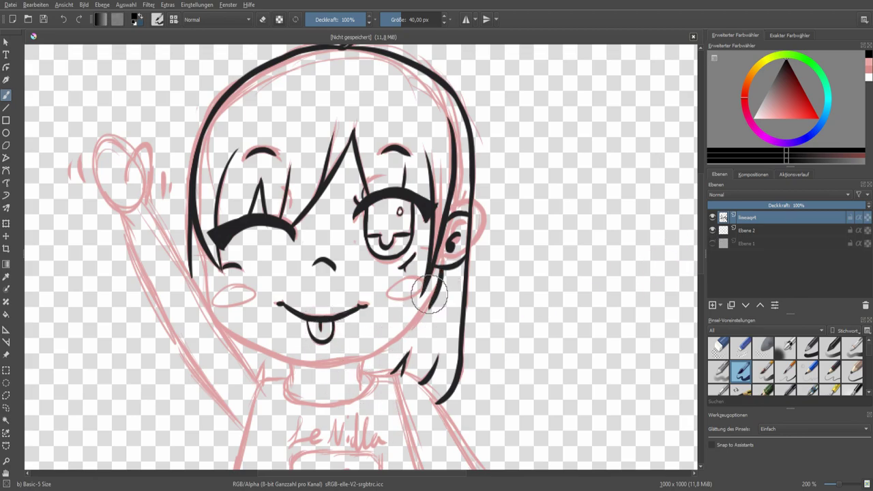
- Ink the cheek edges and the jawline from below the ear around the chin
{"action": "left_click_drag", "start_coordinate": [442, 267], "coordinate": [377, 350]}
{"action": "left_click_drag", "start_coordinate": [207, 300], "coordinate": [194, 232]}
{"action": "mouse_move", "coordinate": [214, 326]}
{"action": "left_mouse_down"}
{"action": "mouse_move", "coordinate": [273, 360]}
{"action": "mouse_move", "coordinate": [362, 353]}
{"action": "left_mouse_up"}
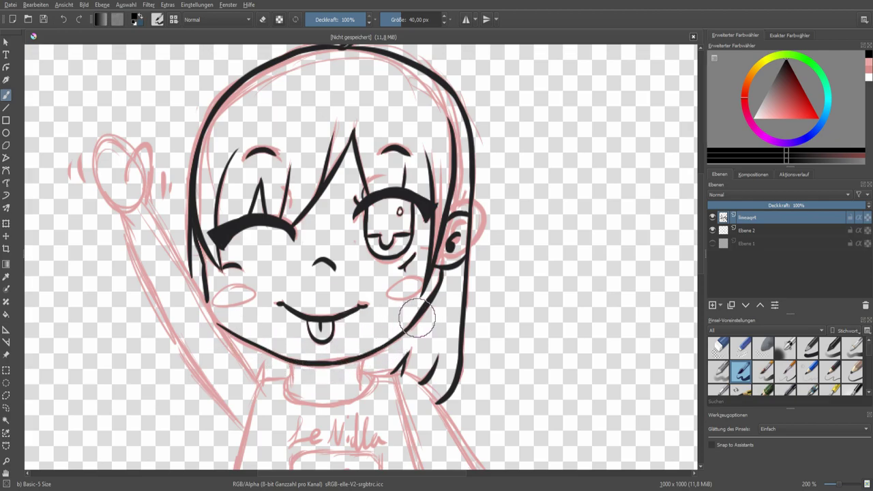
- Ink the raised hand with its thumb and both edges of the raised arm over the sketch
{"action": "mouse_move", "coordinate": [121, 210]}
{"action": "left_mouse_down"}
{"action": "mouse_move", "coordinate": [96, 168]}
{"action": "mouse_move", "coordinate": [109, 135]}
{"action": "mouse_move", "coordinate": [132, 146]}
{"action": "left_mouse_up"}
{"action": "mouse_move", "coordinate": [127, 178]}
{"action": "left_mouse_down"}
{"action": "mouse_move", "coordinate": [140, 144]}
{"action": "mouse_move", "coordinate": [152, 165]}
{"action": "left_mouse_up"}
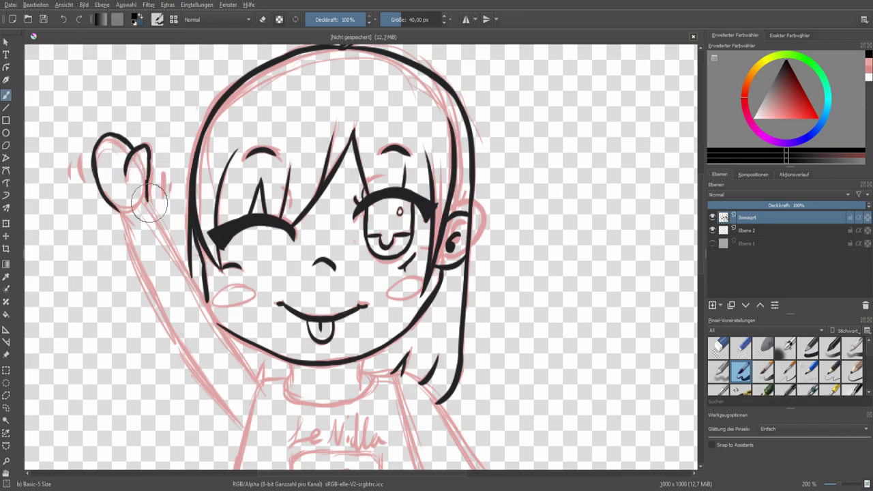
{"action": "mouse_move", "coordinate": [146, 178]}
{"action": "left_mouse_down"}
{"action": "mouse_move", "coordinate": [197, 293]}
{"action": "mouse_move", "coordinate": [250, 375]}
{"action": "left_mouse_up"}
{"action": "left_click_drag", "start_coordinate": [185, 357], "coordinate": [237, 426]}
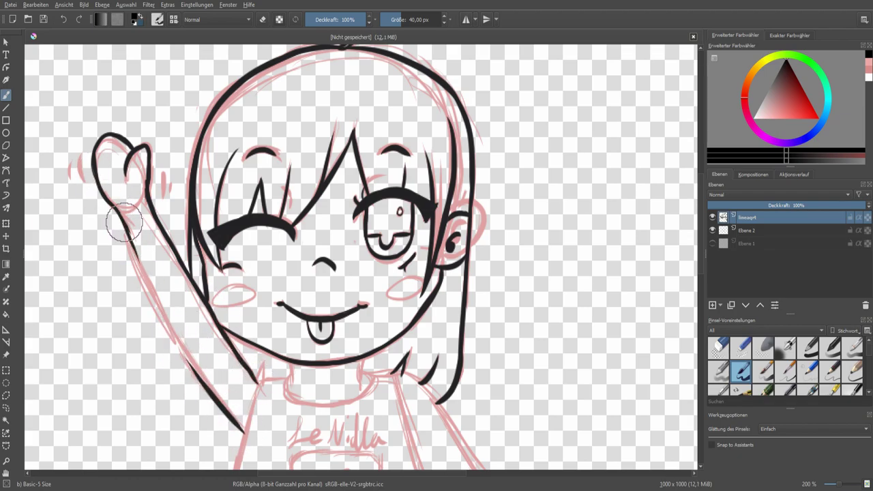
{"action": "left_click_drag", "start_coordinate": [197, 379], "coordinate": [127, 220]}
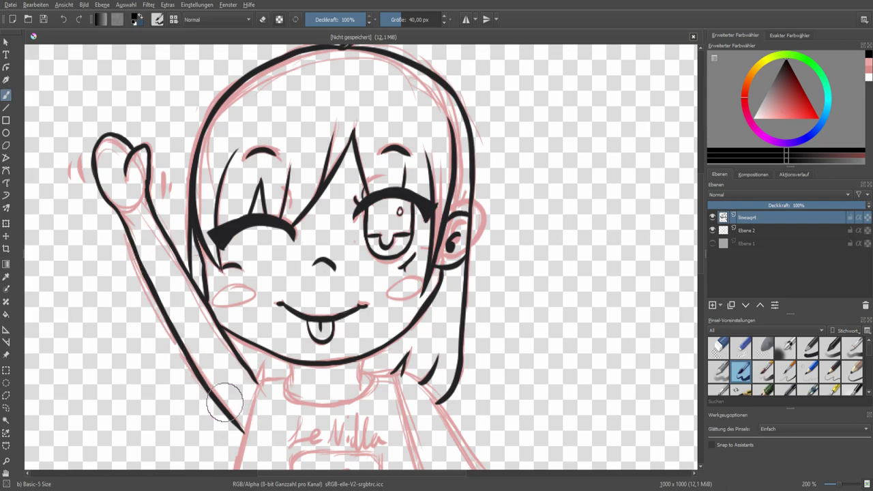
- Ink the neck and the rounded neckline below the chin, and tidy the overlapping line ends
{"action": "key", "text": "1"}
{"action": "key", "text": "plus"}
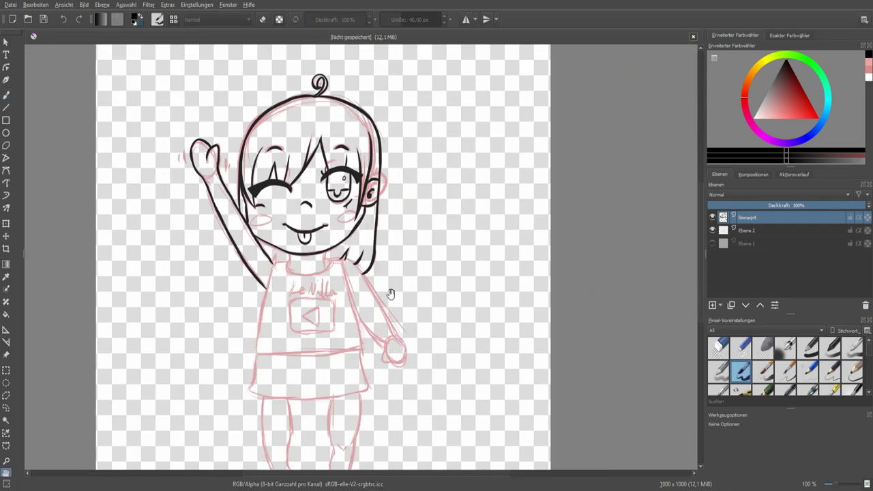
{"action": "scroll", "coordinate": [381, 274], "scroll_direction": "down", "scroll_amount": 3}
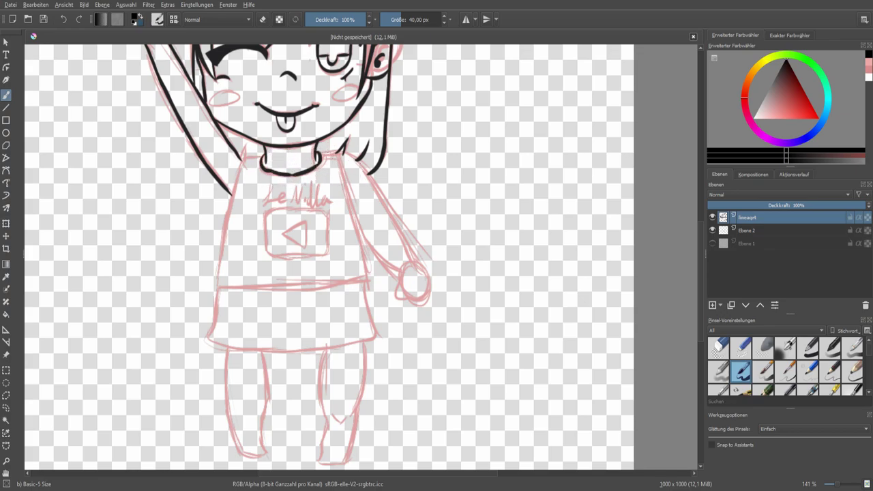
{"action": "scroll", "coordinate": [266, 170], "scroll_direction": "up", "scroll_amount": 5}
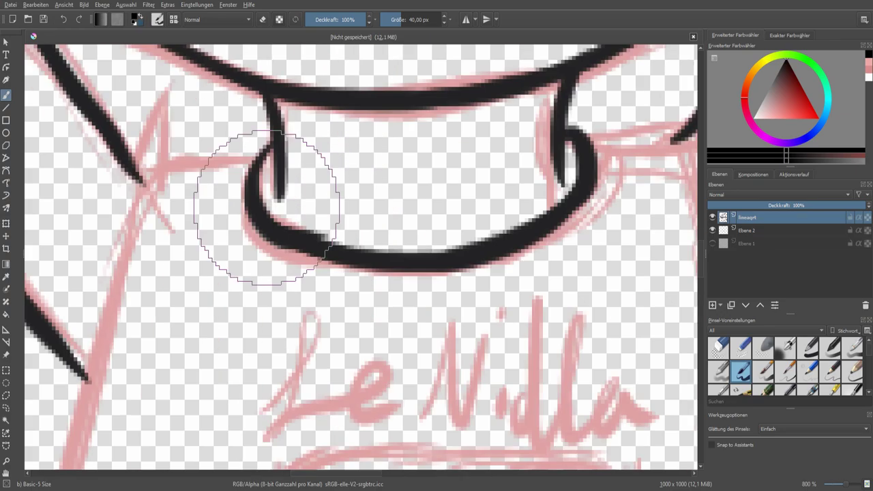
{"action": "scroll", "coordinate": [351, 232], "scroll_direction": "down", "scroll_amount": 3}
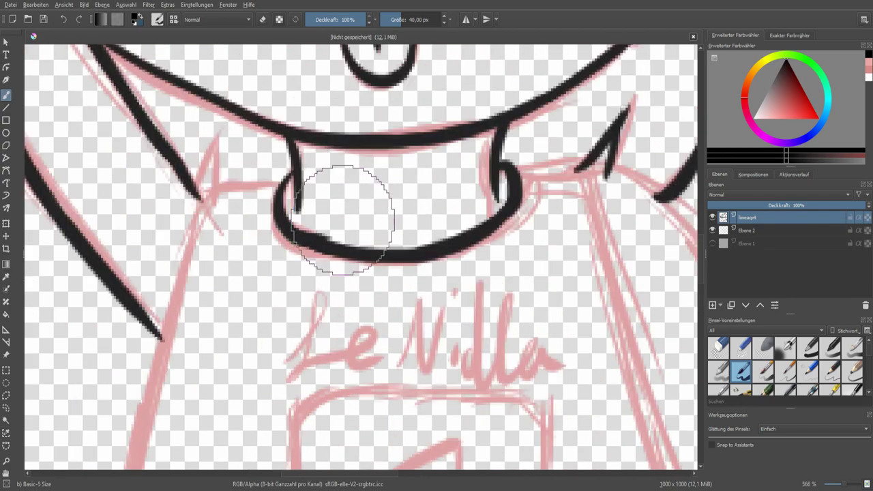
{"action": "scroll", "coordinate": [341, 226], "scroll_direction": "up", "scroll_amount": 2}
{"action": "key", "text": "e"}
{"action": "scroll", "coordinate": [316, 238], "scroll_direction": "down", "scroll_amount": 4}
{"action": "key", "text": "slash"}
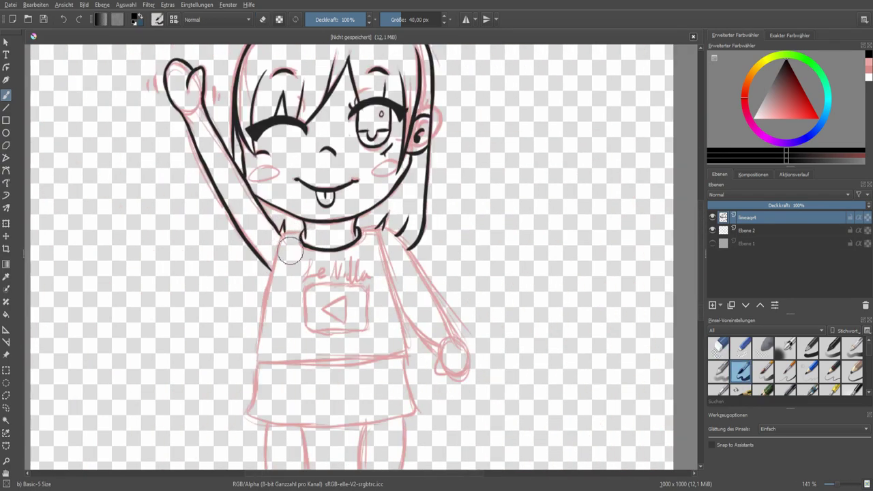
- Ink the shirt's shoulder lines and its two sides, using the Line tool for the straight edges
{"action": "key", "text": "ctrl+z"}
{"action": "left_click_drag", "start_coordinate": [282, 226], "coordinate": [257, 366]}
{"action": "left_click", "coordinate": [6, 95]}
{"action": "left_click", "coordinate": [7, 109]}
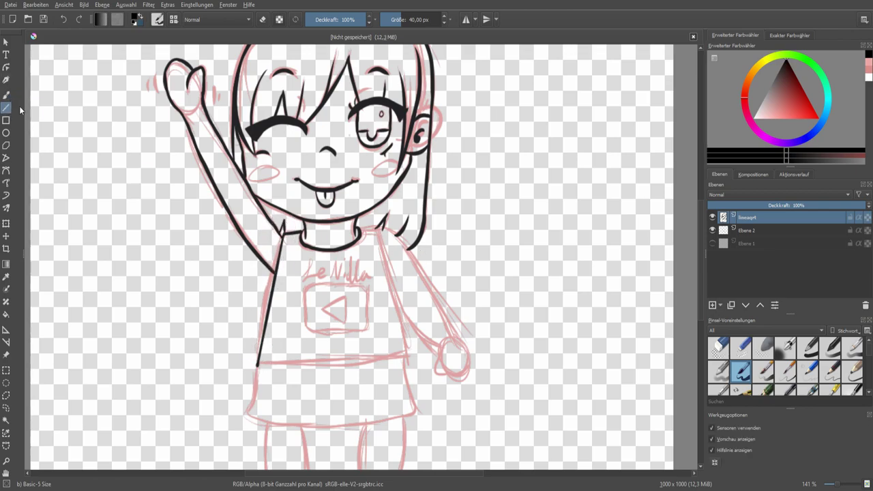
{"action": "left_click_drag", "start_coordinate": [380, 227], "coordinate": [403, 357]}
- Ink the lowered arm with its hand, and close the bottom of the shirt with a straight hem line
{"action": "key", "text": "b"}
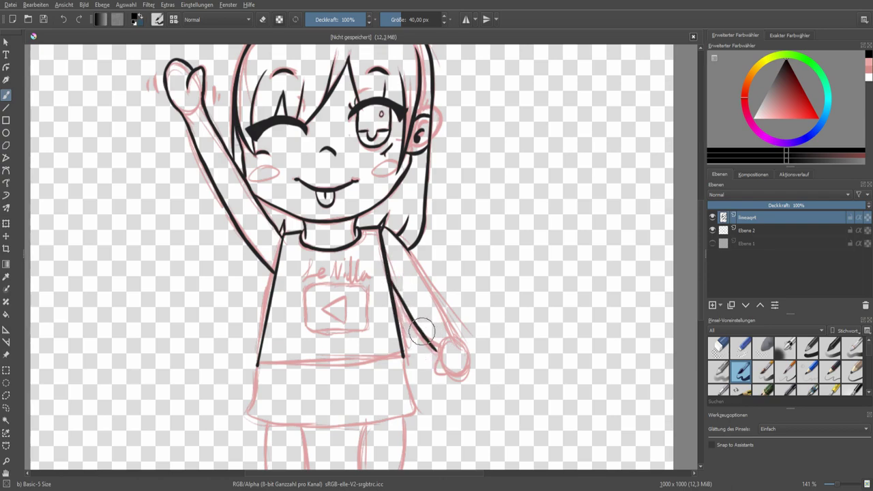
{"action": "left_click_drag", "start_coordinate": [402, 246], "coordinate": [443, 316]}
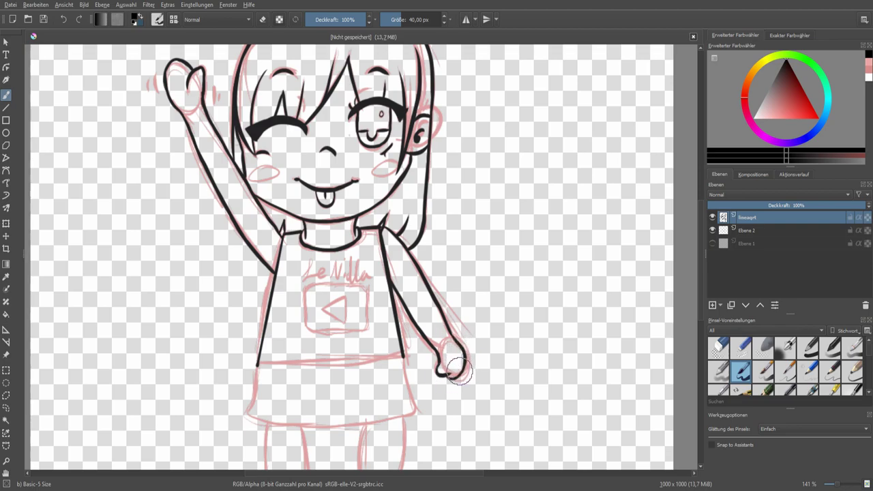
{"action": "key", "text": "v"}
{"action": "left_click_drag", "start_coordinate": [257, 365], "coordinate": [404, 357]}
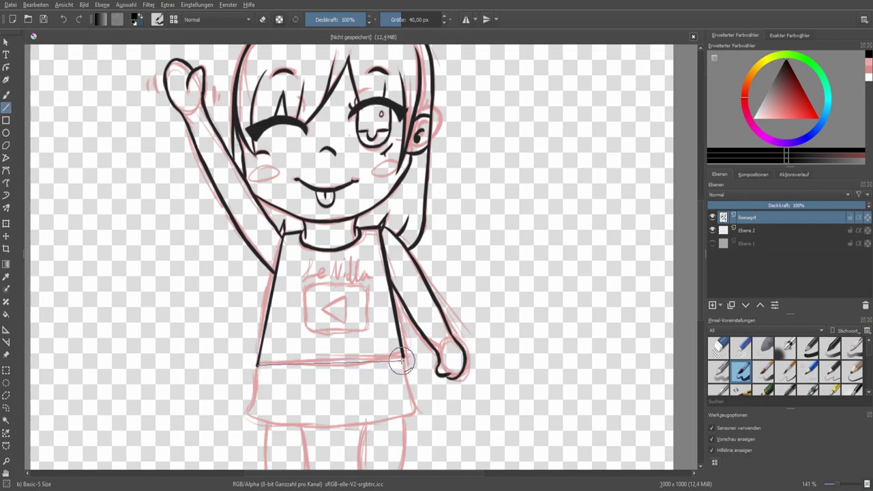
{"action": "key", "text": "b"}
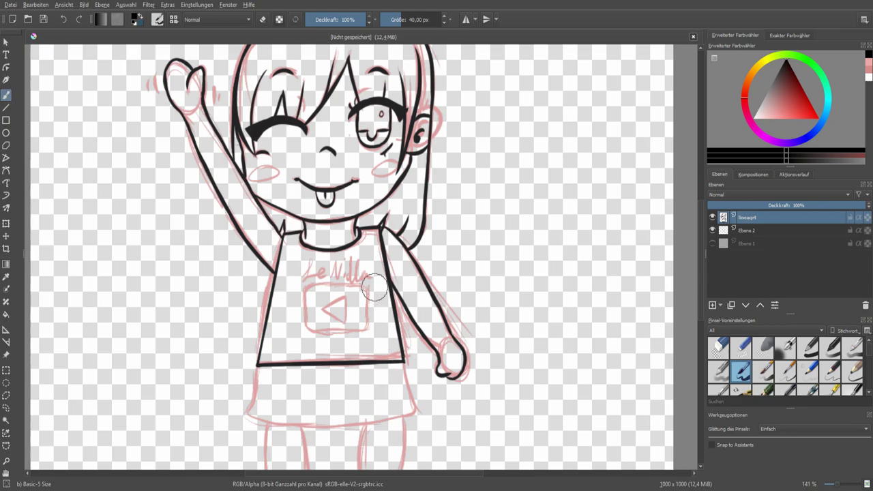
- Ink the "Le Nilla" lettering and the rounded play-button logo on the shirt
{"action": "key", "text": "ctrl+z"}
{"action": "key", "text": "v"}
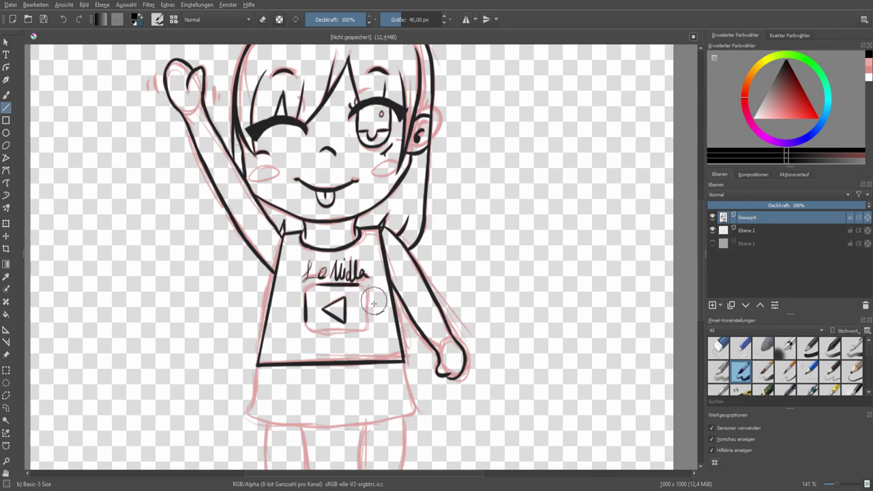
{"action": "left_click_drag", "start_coordinate": [368, 331], "coordinate": [313, 330]}
{"action": "key", "text": "b"}
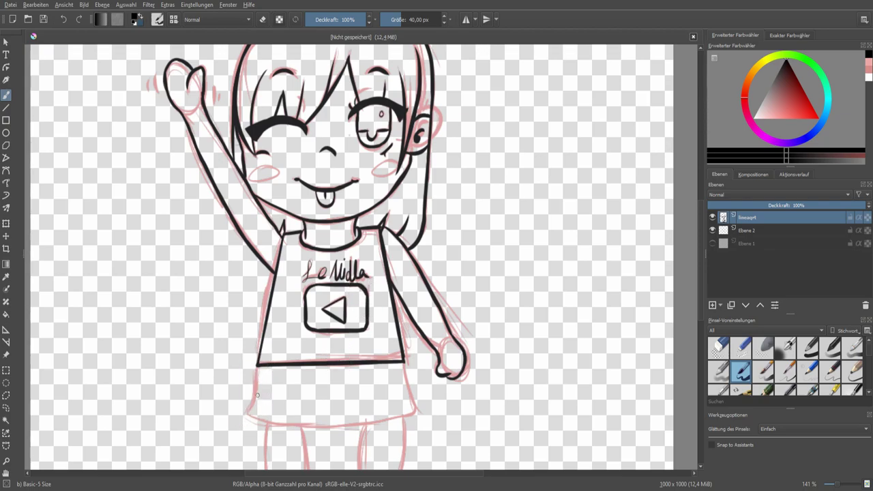
- Ink the flared sides and the curved bottom hem of the skirt
{"action": "left_click_drag", "start_coordinate": [247, 417], "coordinate": [259, 374]}
{"action": "left_click_drag", "start_coordinate": [250, 418], "coordinate": [360, 427]}
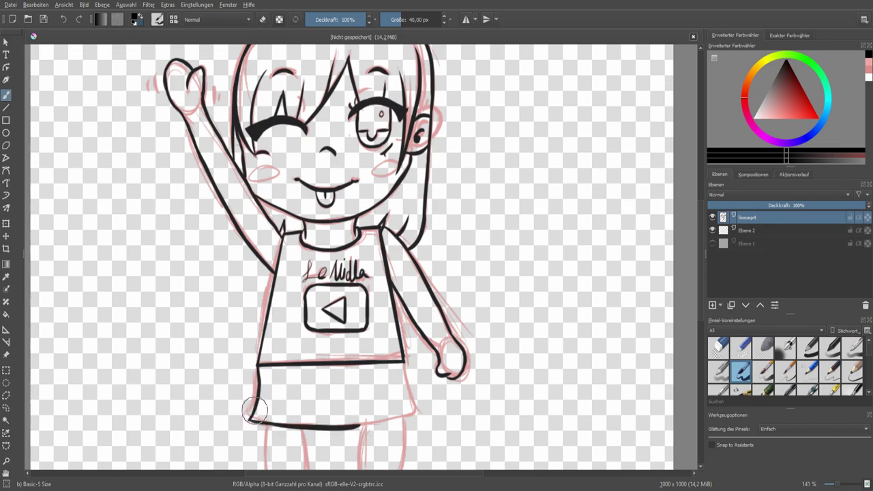
{"action": "left_click_drag", "start_coordinate": [413, 414], "coordinate": [404, 365]}
{"action": "left_click_drag", "start_coordinate": [354, 428], "coordinate": [385, 421]}
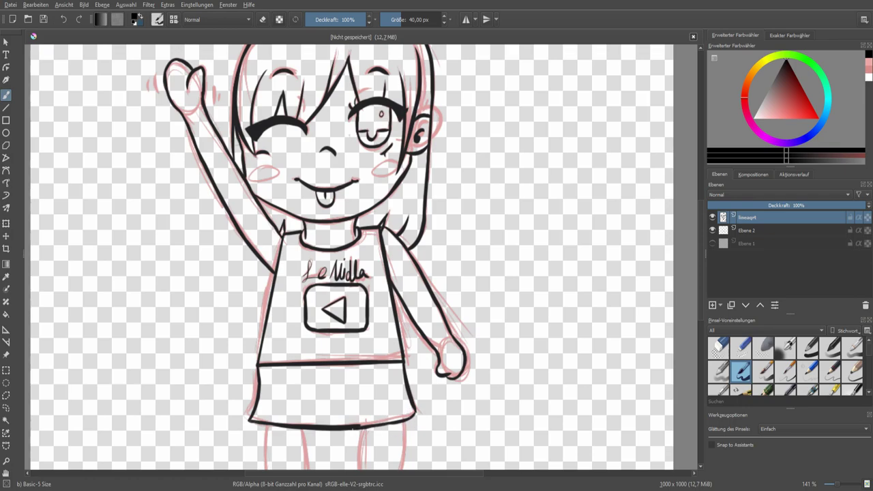
{"action": "scroll", "coordinate": [412, 413], "scroll_direction": "up", "scroll_amount": 5}
{"action": "scroll", "coordinate": [288, 238], "scroll_direction": "down", "scroll_amount": 1}
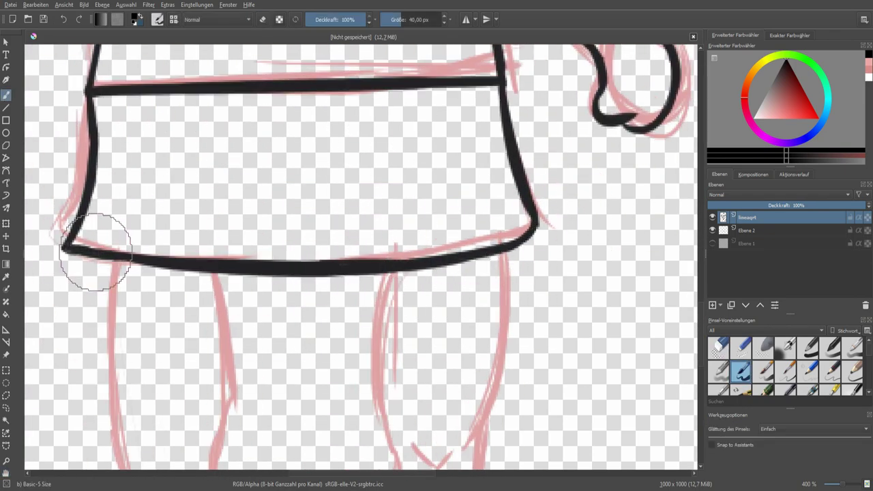
- Ink the leg on the raised-arm side, from the skirt hem down to a small pointed foot
{"action": "scroll", "coordinate": [530, 205], "scroll_direction": "down", "scroll_amount": 3}
{"action": "mouse_move", "coordinate": [310, 254]}
{"action": "left_mouse_down"}
{"action": "mouse_move", "coordinate": [314, 333]}
{"action": "mouse_move", "coordinate": [310, 251]}
{"action": "left_mouse_up"}
{"action": "left_click_drag", "start_coordinate": [335, 393], "coordinate": [311, 309]}
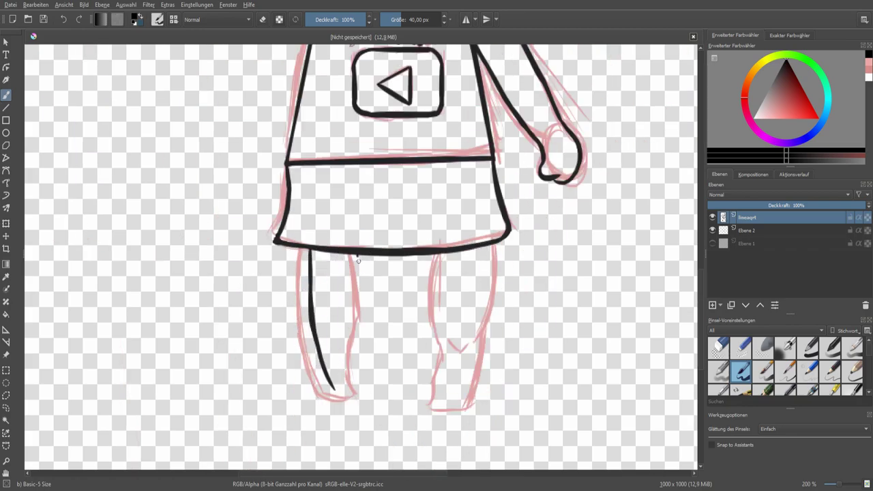
{"action": "left_click_drag", "start_coordinate": [364, 330], "coordinate": [352, 254]}
{"action": "left_click_drag", "start_coordinate": [357, 366], "coordinate": [334, 390]}
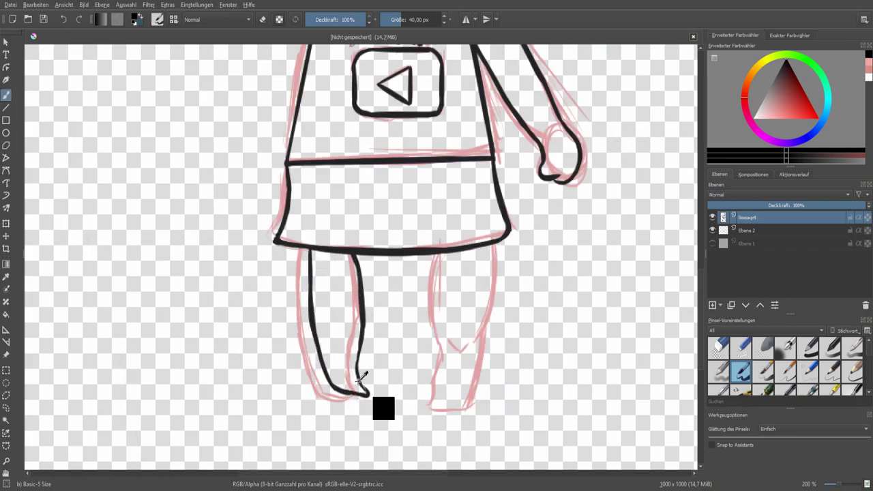
{"action": "scroll", "coordinate": [354, 347], "scroll_direction": "up", "scroll_amount": 2}
{"action": "key", "text": "e"}
{"action": "scroll", "coordinate": [438, 423], "scroll_direction": "down", "scroll_amount": 2}
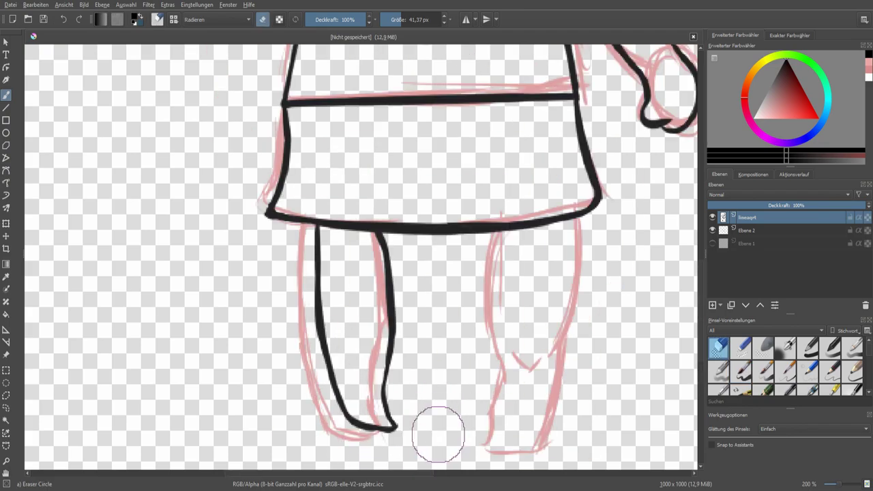
{"action": "key", "text": "e"}
- Copy the inked leg, paste and mirror it, and position the copy below the skirt as the second leg
{"action": "left_click", "coordinate": [6, 407]}
{"action": "left_click_drag", "start_coordinate": [342, 295], "coordinate": [427, 380]}
{"action": "key", "text": "ctrl+c"}
{"action": "key", "text": "ctrl+v"}
{"action": "key", "text": "t"}
{"action": "left_click_drag", "start_coordinate": [536, 347], "coordinate": [496, 344]}
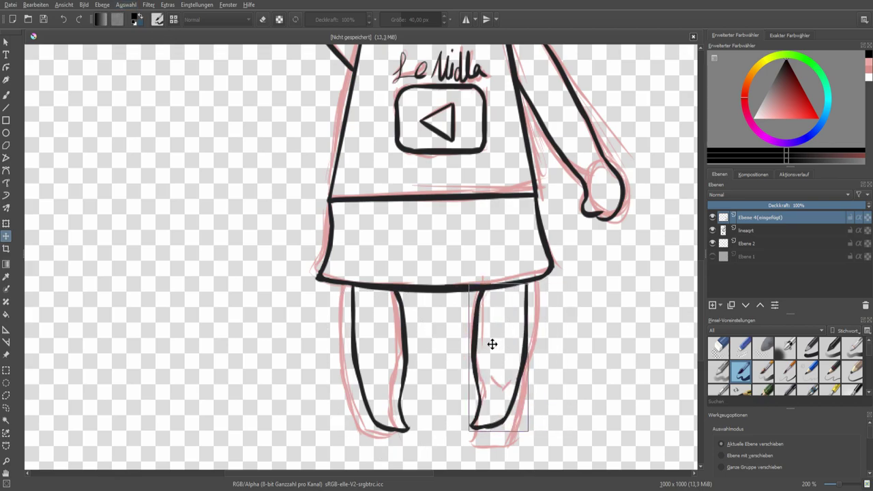
{"action": "key", "text": "1"}
{"action": "key", "text": "b"}
- Hide the pink sketch layer Ebene 2 so only the line art is displayed
{"action": "left_click", "coordinate": [712, 230]}
{"action": "left_click", "coordinate": [712, 230]}
{"action": "left_click", "coordinate": [713, 243]}
{"action": "key", "text": "minus"}
{"action": "key", "text": "1"}
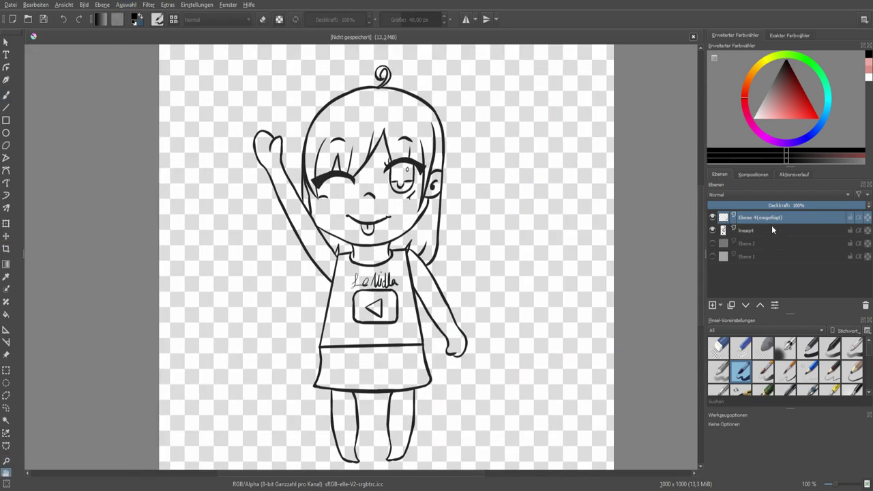
- Merge the pasted leg into the line art layer and add a layer named "Ebene 5color" beneath it
{"action": "key", "text": "ctrl+e"}
{"action": "key", "text": "plus"}
{"action": "key", "text": "Insert"}
{"action": "double_click", "coordinate": [748, 232]}
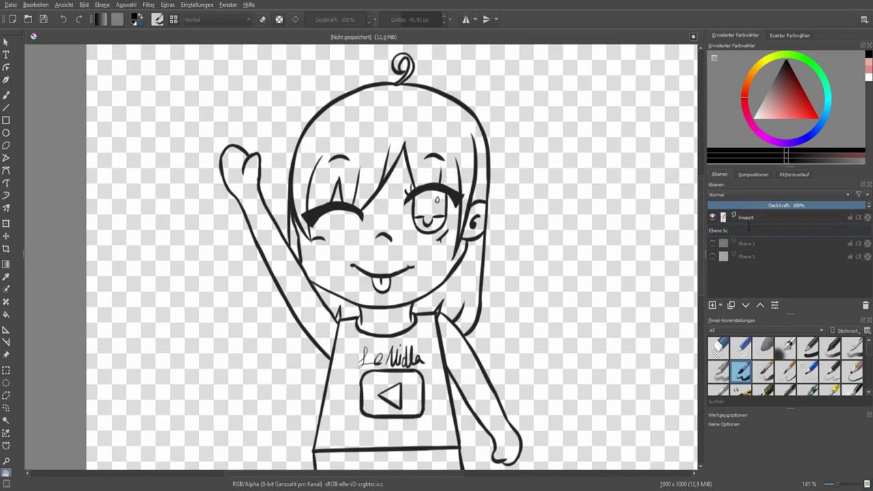
{"action": "key", "text": "Return"}
- Paint blonde, light skin-tone, brown and red palette swatches on the color layer beside the character
{"action": "left_click", "coordinate": [748, 80]}
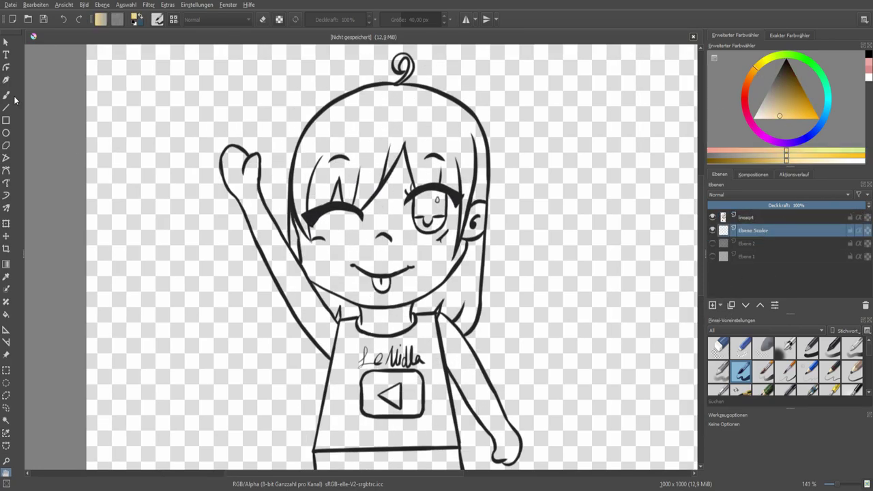
{"action": "key", "text": "b"}
{"action": "left_click_drag", "start_coordinate": [560, 123], "coordinate": [552, 140]}
{"action": "left_click", "coordinate": [774, 114]}
{"action": "mouse_move", "coordinate": [604, 164]}
{"action": "left_mouse_down"}
{"action": "mouse_move", "coordinate": [610, 188]}
{"action": "mouse_move", "coordinate": [654, 205]}
{"action": "left_mouse_up"}
{"action": "left_click", "coordinate": [799, 92]}
{"action": "left_click_drag", "start_coordinate": [742, 118], "coordinate": [743, 97]}
{"action": "left_click", "coordinate": [807, 115]}
{"action": "left_click_drag", "start_coordinate": [631, 255], "coordinate": [635, 270]}
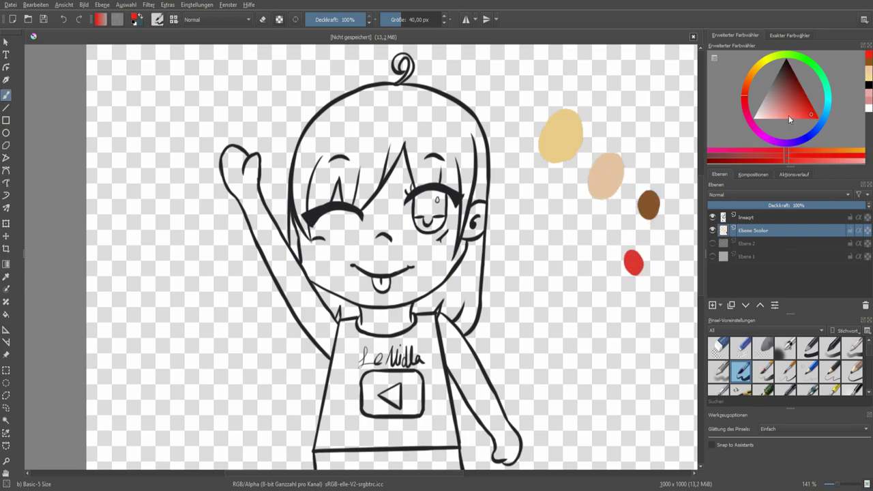
- Add a white swatch and a dark navy blue swatch to the palette
{"action": "left_click", "coordinate": [754, 117]}
{"action": "left_click_drag", "start_coordinate": [595, 248], "coordinate": [599, 258]}
{"action": "left_click", "coordinate": [775, 81]}
{"action": "left_click", "coordinate": [806, 139]}
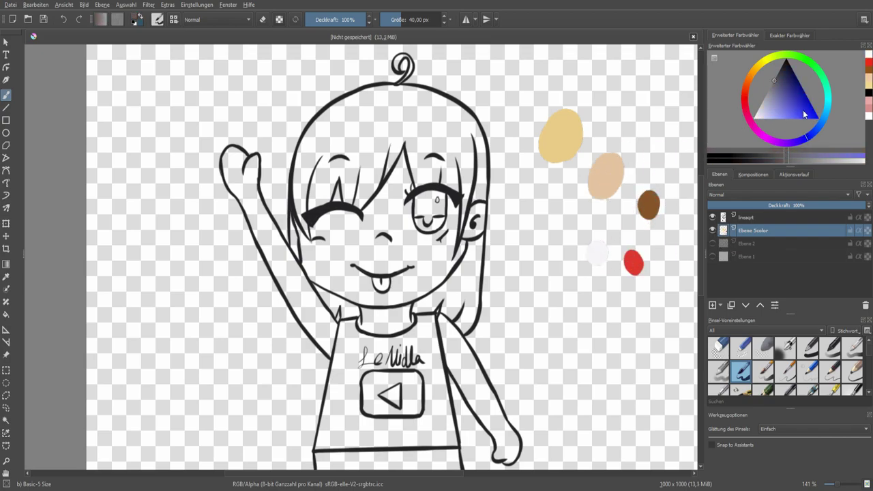
{"action": "left_click", "coordinate": [787, 75]}
{"action": "left_click_drag", "start_coordinate": [647, 297], "coordinate": [651, 315]}
- Select the hair areas by contiguous region and paint them with the blonde swatch color using a brush of about 388 px
{"action": "key", "text": "minus"}
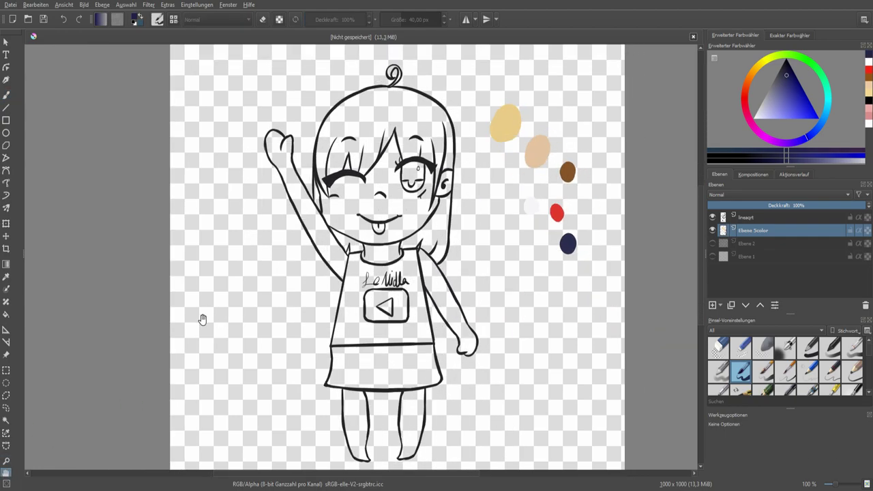
{"action": "left_click", "coordinate": [6, 419]}
{"action": "left_click", "coordinate": [417, 127]}
{"action": "key", "text": "b"}
{"action": "left_click", "coordinate": [505, 123], "text": "ctrl"}
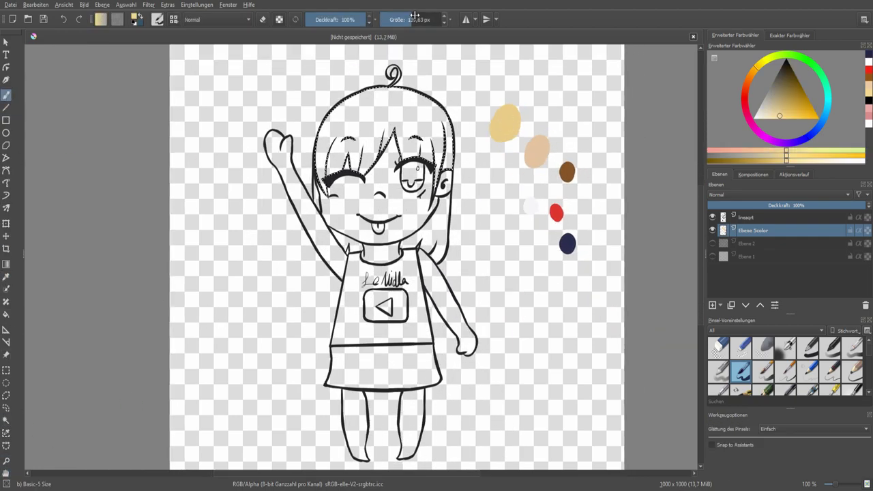
{"action": "left_click_drag", "start_coordinate": [372, 130], "coordinate": [410, 140]}
{"action": "left_click", "coordinate": [6, 420]}
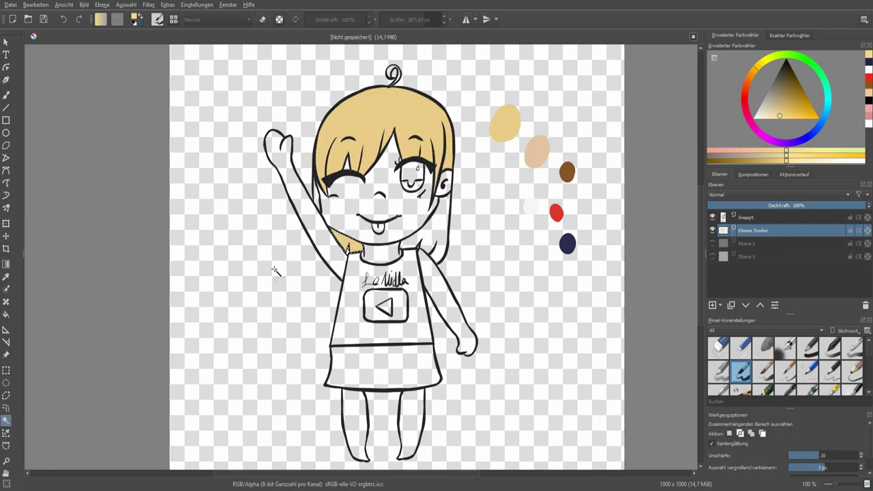
{"action": "left_click", "coordinate": [430, 226]}
{"action": "left_click", "coordinate": [332, 195]}
{"action": "key", "text": "b"}
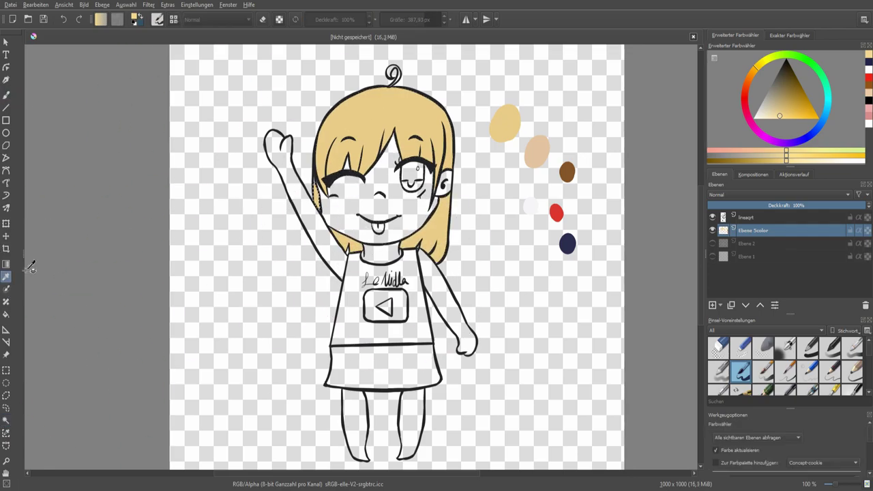
- Color the face, ear and both arms with the light skin-tone swatch
{"action": "left_click", "coordinate": [537, 152], "text": "ctrl"}
{"action": "mouse_move", "coordinate": [409, 185]}
{"action": "left_mouse_down"}
{"action": "mouse_move", "coordinate": [332, 200]}
{"action": "mouse_move", "coordinate": [289, 156]}
{"action": "left_mouse_up"}
{"action": "left_click", "coordinate": [6, 420]}
{"action": "left_click", "coordinate": [300, 191]}
{"action": "key", "text": "b"}
- Select each leg and fill it with the same light skin tone
{"action": "left_click", "coordinate": [7, 419]}
{"action": "left_click", "coordinate": [353, 416]}
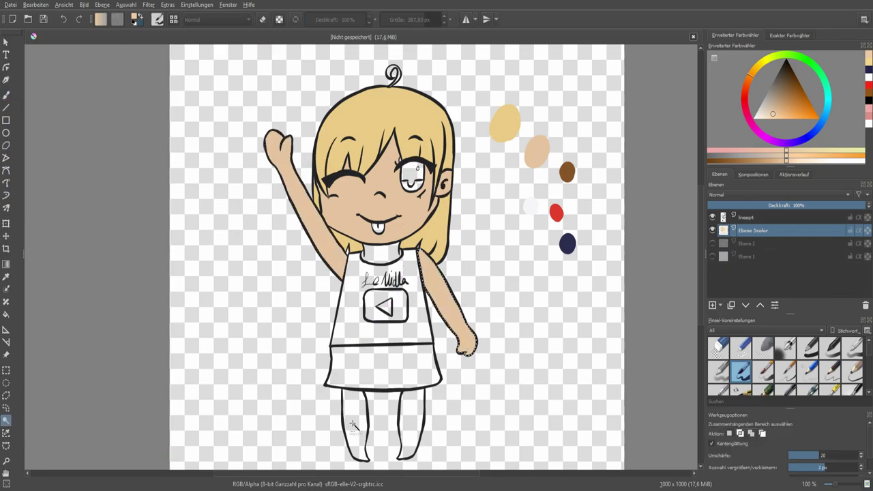
{"action": "key", "text": "b"}
{"action": "left_click_drag", "start_coordinate": [352, 416], "coordinate": [437, 321]}
{"action": "left_click", "coordinate": [7, 419]}
{"action": "left_click", "coordinate": [409, 423]}
{"action": "key", "text": "b"}
{"action": "mouse_move", "coordinate": [410, 443]}
{"action": "left_mouse_down"}
{"action": "mouse_move", "coordinate": [404, 398]}
{"action": "mouse_move", "coordinate": [409, 441]}
{"action": "left_mouse_up"}
- Color the play-button logo with the red swatch and its triangle white
{"action": "left_click", "coordinate": [6, 420]}
{"action": "left_click", "coordinate": [372, 303]}
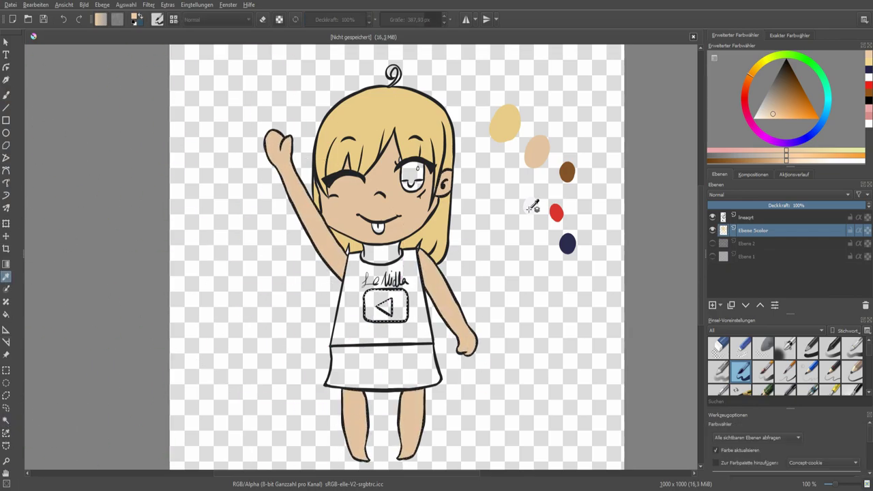
{"action": "key", "text": "b"}
{"action": "left_click", "coordinate": [557, 213], "text": "ctrl"}
{"action": "left_click_drag", "start_coordinate": [368, 297], "coordinate": [402, 314]}
{"action": "left_click", "coordinate": [6, 419]}
{"action": "left_click", "coordinate": [385, 307]}
{"action": "key", "text": "b"}
- Select the skirt and fill it with the dark navy swatch color
{"action": "left_click", "coordinate": [6, 419]}
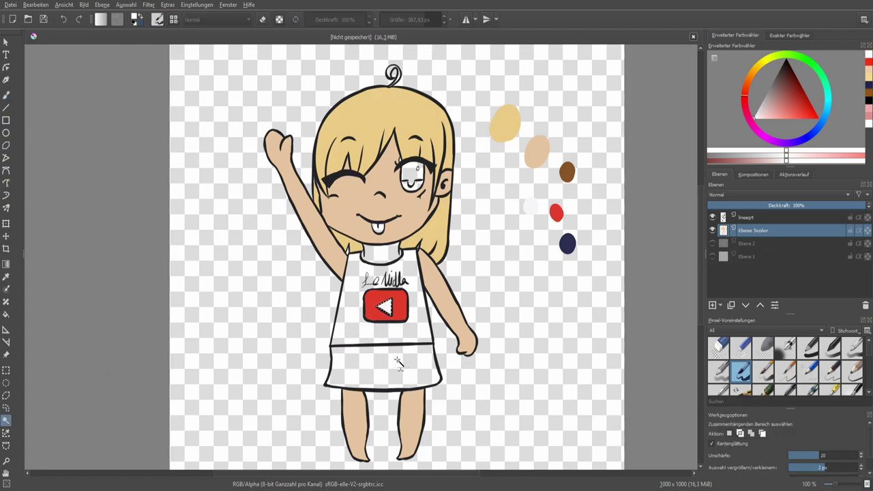
{"action": "left_click", "coordinate": [382, 369]}
{"action": "key", "text": "b"}
{"action": "left_click", "coordinate": [568, 243], "text": "ctrl"}
{"action": "left_click_drag", "start_coordinate": [409, 369], "coordinate": [341, 352]}
- Select the shirt area around the logo and fill it with the off-white swatch color
{"action": "key", "text": "ctrl+shift+a"}
{"action": "left_click", "coordinate": [6, 277]}
{"action": "left_click", "coordinate": [382, 320]}
{"action": "key", "text": "b"}
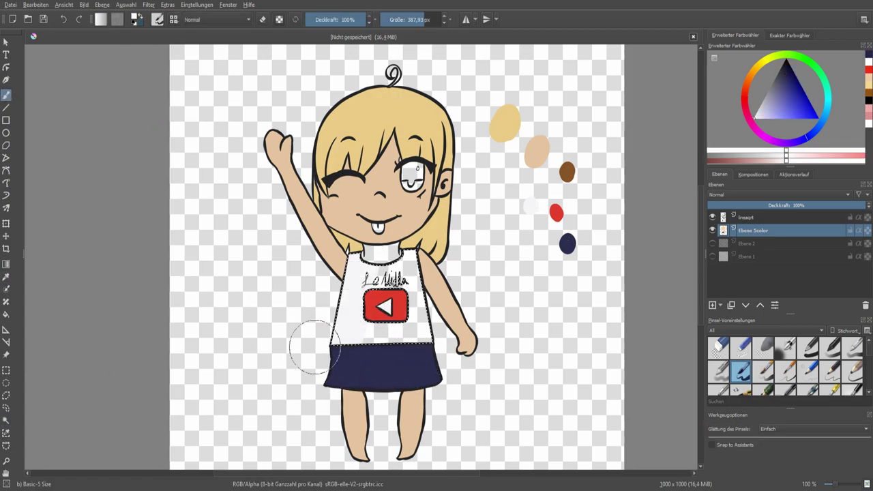
- Select the neck, fill it with the light skin tone, and touch up the gaps beside the collar
{"action": "left_click", "coordinate": [6, 276]}
{"action": "left_click", "coordinate": [537, 151]}
{"action": "key", "text": "b"}
{"action": "left_click_drag", "start_coordinate": [368, 251], "coordinate": [399, 254]}
{"action": "scroll", "coordinate": [435, 235], "scroll_direction": "up", "scroll_amount": 6}
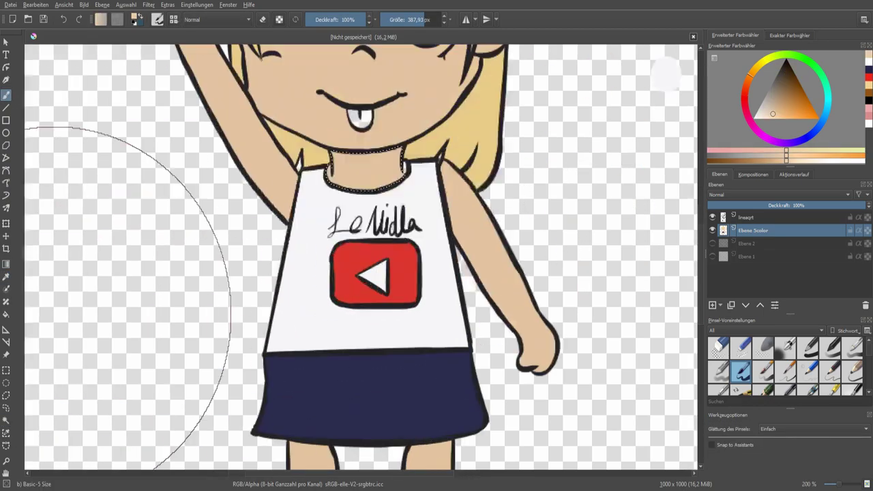
{"action": "key", "text": "b"}
{"action": "key", "text": "ctrl+shift+a"}
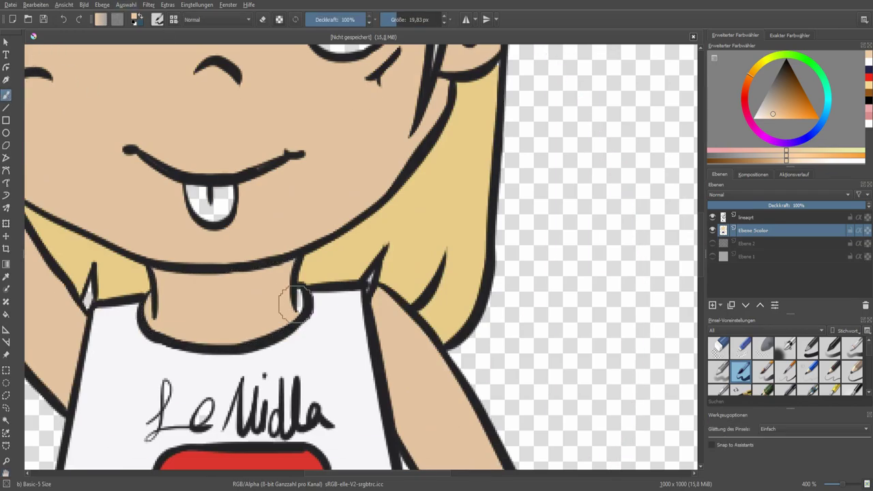
{"action": "scroll", "coordinate": [476, 292], "scroll_direction": "down", "scroll_amount": 6}
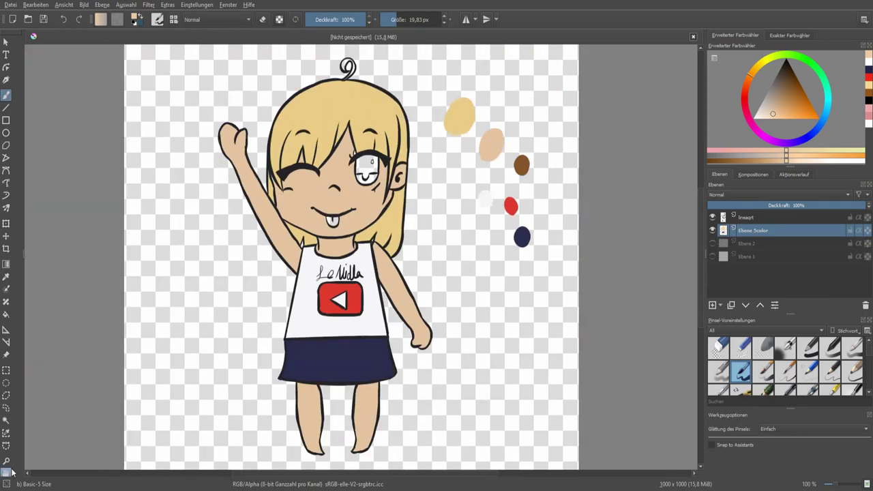
- Sample the blonde hair color and fill the small curl on top of the head
{"action": "left_click", "coordinate": [309, 115], "text": "ctrl"}
{"action": "scroll", "coordinate": [310, 114], "scroll_direction": "up", "scroll_amount": 7}
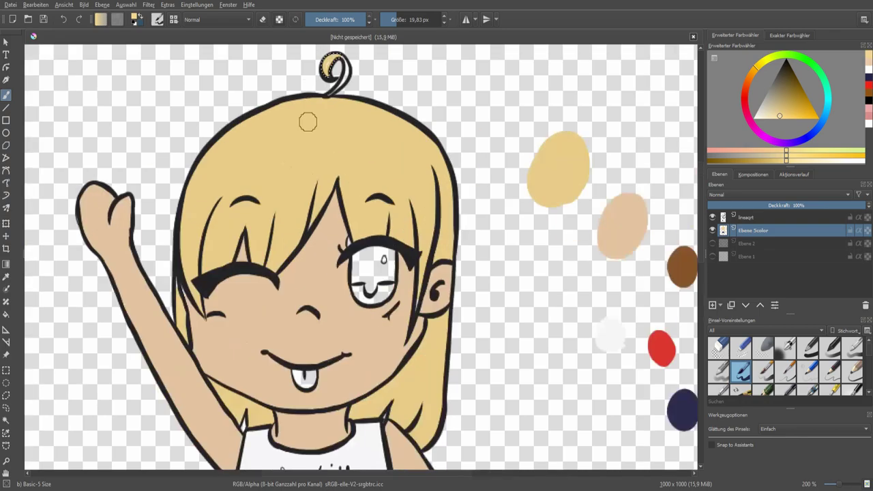
{"action": "mouse_move", "coordinate": [308, 247]}
{"action": "left_mouse_down"}
{"action": "mouse_move", "coordinate": [317, 308]}
{"action": "mouse_move", "coordinate": [239, 223]}
{"action": "mouse_move", "coordinate": [351, 214]}
{"action": "mouse_move", "coordinate": [334, 273]}
{"action": "mouse_move", "coordinate": [347, 195]}
{"action": "left_mouse_up"}
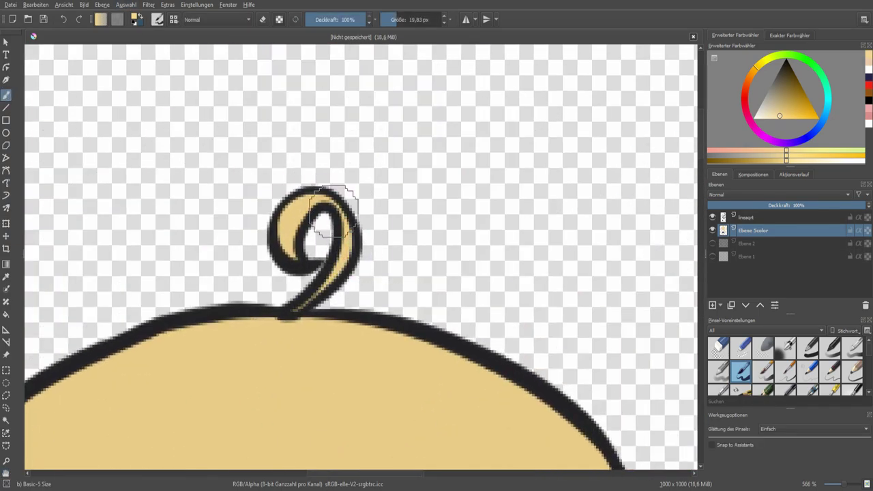
{"action": "scroll", "coordinate": [300, 263], "scroll_direction": "down", "scroll_amount": 3}
- Cover the uncolored gaps between the hair strands and the face with the light skin tone
{"action": "left_click_drag", "start_coordinate": [300, 262], "coordinate": [301, 140]}
{"action": "scroll", "coordinate": [256, 337], "scroll_direction": "up", "scroll_amount": 3}
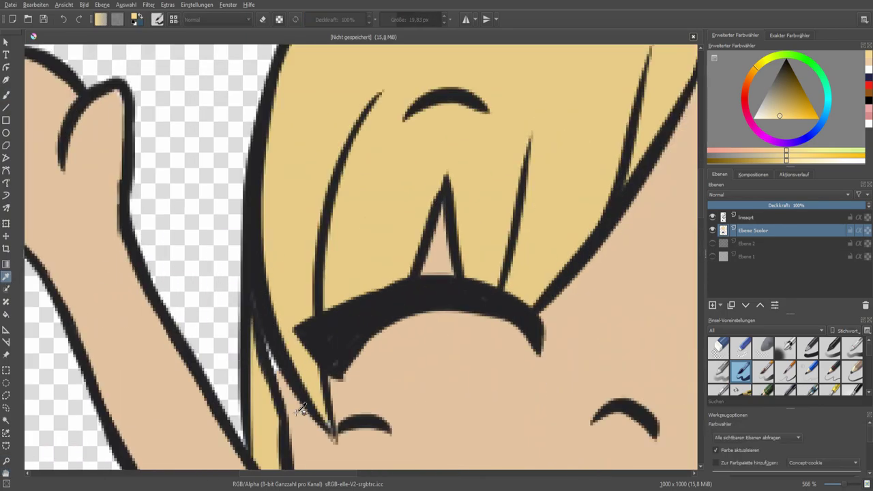
{"action": "scroll", "coordinate": [264, 336], "scroll_direction": "down", "scroll_amount": 3}
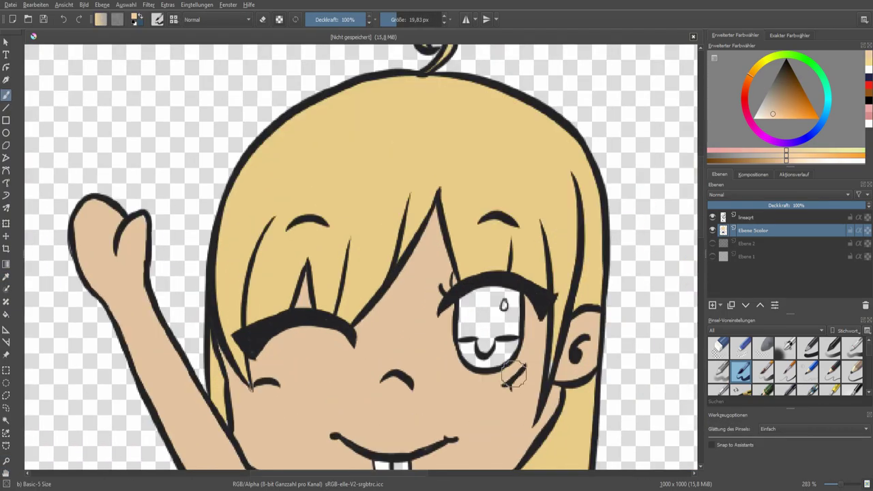
- Select the iris of the open eye and fill its upper part with the brown swatch color
{"action": "scroll", "coordinate": [513, 377], "scroll_direction": "down", "scroll_amount": 3}
{"action": "left_click_drag", "start_coordinate": [410, 341], "coordinate": [421, 331]}
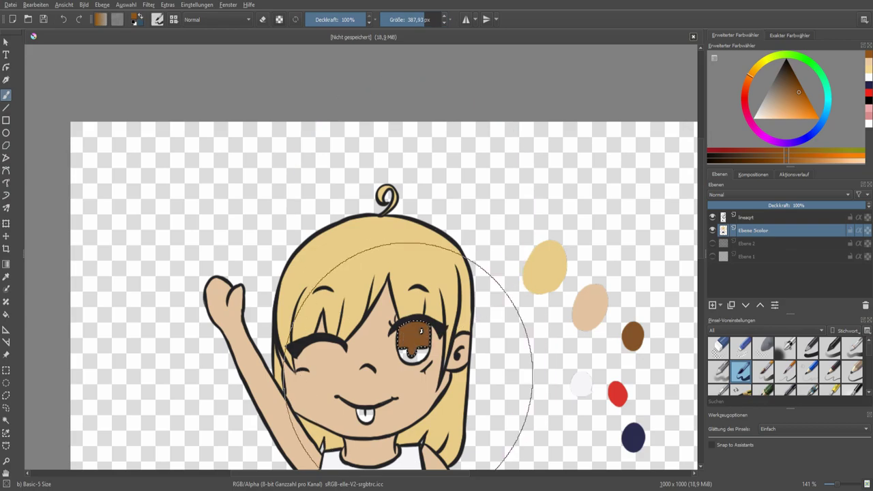
- Select the tongue and fill it with pink on the color layer, undoing the misplaced attempt on the line art layer
{"action": "left_click", "coordinate": [781, 116]}
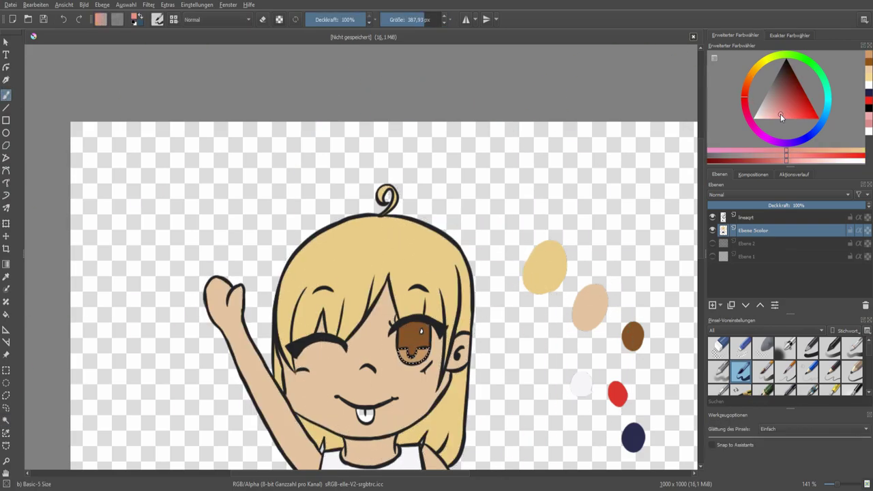
{"action": "left_click", "coordinate": [6, 80]}
{"action": "left_click_drag", "start_coordinate": [343, 374], "coordinate": [365, 413]}
{"action": "key", "text": "b"}
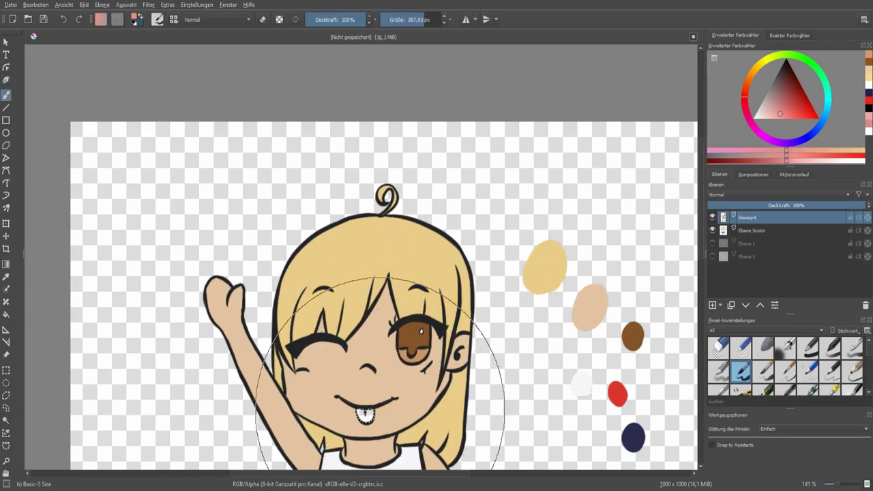
{"action": "key", "text": "ctrl+z"}
{"action": "left_click_drag", "start_coordinate": [368, 401], "coordinate": [192, 128]}
- Color the open eye's highlight white and paint the white of the eye around the iris
{"action": "left_click", "coordinate": [463, 109], "text": "ctrl"}
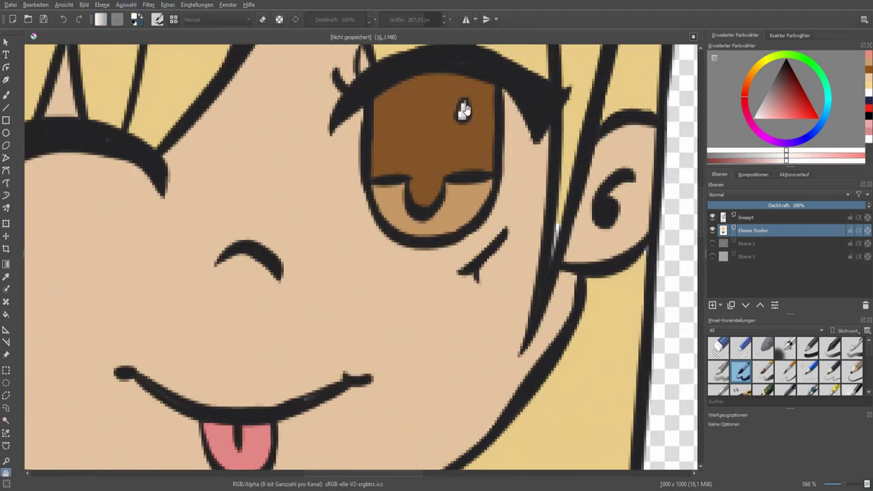
{"action": "key", "text": "b"}
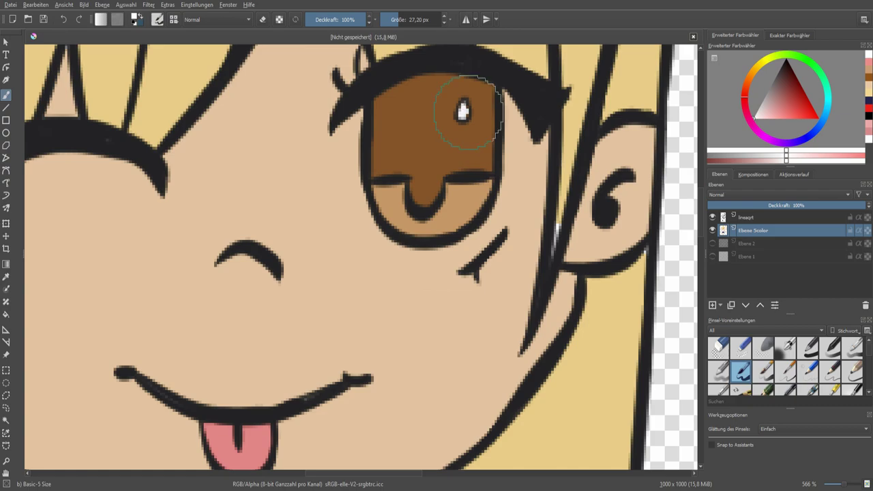
{"action": "left_click_drag", "start_coordinate": [510, 92], "coordinate": [464, 266]}
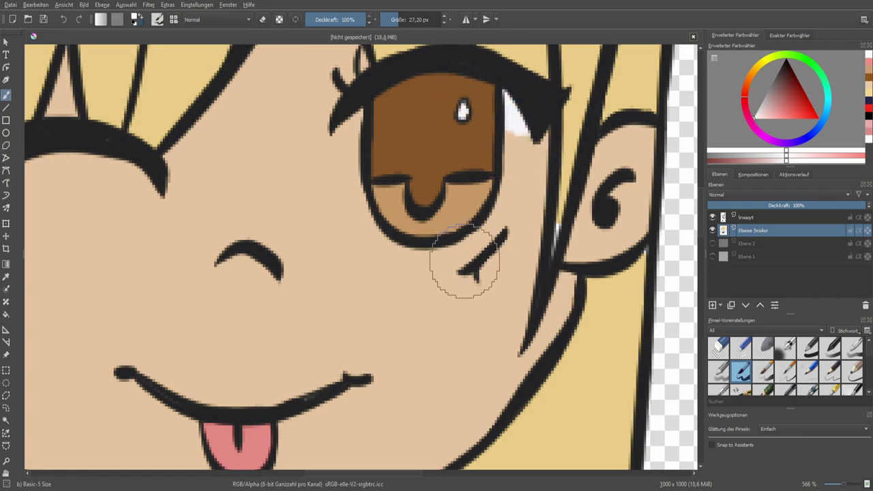
{"action": "mouse_move", "coordinate": [530, 127]}
{"action": "left_mouse_down"}
{"action": "mouse_move", "coordinate": [518, 171]}
{"action": "mouse_move", "coordinate": [509, 155]}
{"action": "mouse_move", "coordinate": [510, 179]}
{"action": "mouse_move", "coordinate": [477, 234]}
{"action": "left_mouse_up"}
{"action": "mouse_move", "coordinate": [337, 133]}
{"action": "left_mouse_down"}
{"action": "mouse_move", "coordinate": [341, 171]}
{"action": "mouse_move", "coordinate": [379, 243]}
{"action": "mouse_move", "coordinate": [409, 259]}
{"action": "mouse_move", "coordinate": [451, 254]}
{"action": "mouse_move", "coordinate": [371, 198]}
{"action": "mouse_move", "coordinate": [444, 263]}
{"action": "left_mouse_up"}
{"action": "scroll", "coordinate": [529, 123], "scroll_direction": "down", "scroll_amount": 2}
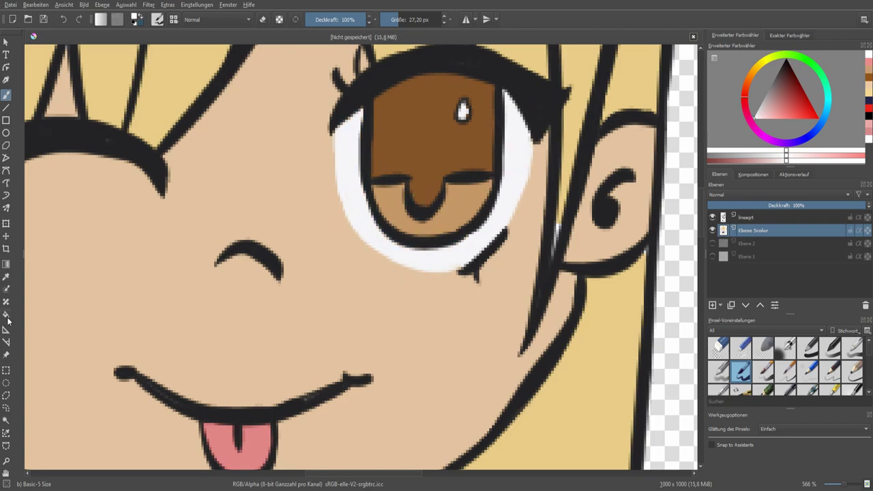
- Add a layer named "shade" between the line art and the colors and set its blending mode to Multiply
{"action": "left_click", "coordinate": [116, 88], "text": "ctrl"}
{"action": "scroll", "coordinate": [416, 253], "scroll_direction": "down", "scroll_amount": 2}
{"action": "scroll", "coordinate": [369, 123], "scroll_direction": "down", "scroll_amount": 2}
{"action": "left_click", "coordinate": [712, 305]}
{"action": "double_click", "coordinate": [752, 222]}
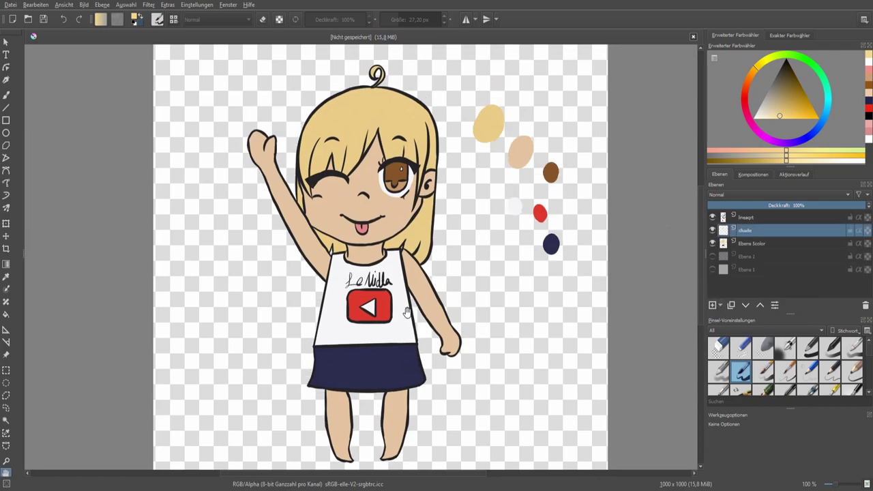
{"action": "left_click", "coordinate": [6, 421]}
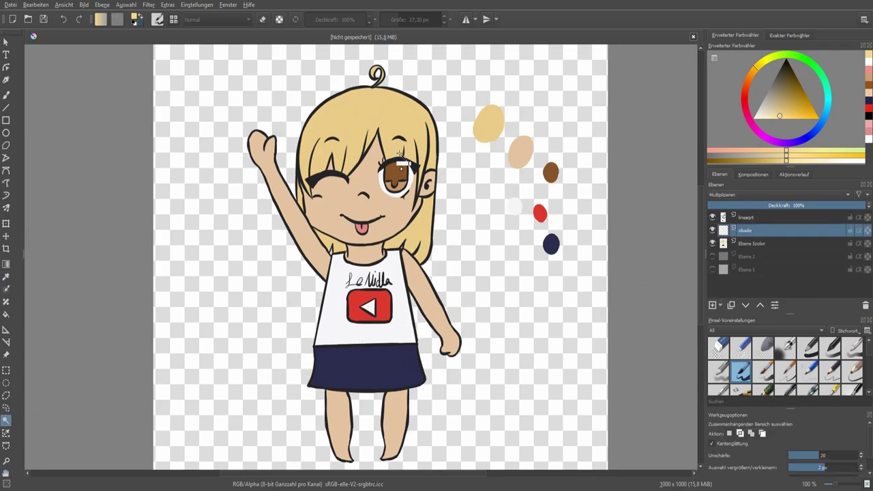
- Sample the tongue's pink and airbrush a soft blush over both cheeks on the color layer
{"action": "left_click", "coordinate": [369, 109]}
{"action": "left_click", "coordinate": [750, 244]}
{"action": "key", "text": "ctrl+shift+a"}
{"action": "key", "text": "b"}
{"action": "left_click", "coordinate": [361, 225], "text": "ctrl"}
{"action": "scroll", "coordinate": [350, 148], "scroll_direction": "up", "scroll_amount": 3}
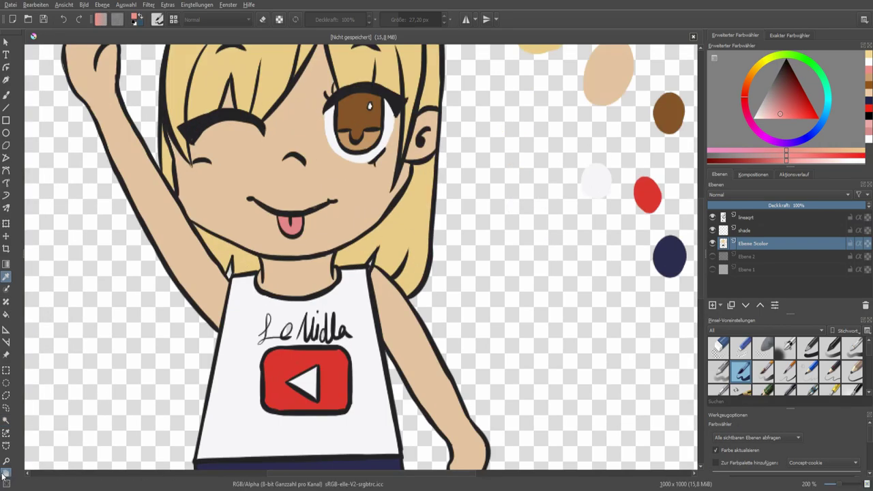
{"action": "left_click", "coordinate": [786, 348]}
{"action": "left_click", "coordinate": [471, 304]}
{"action": "left_click", "coordinate": [302, 307]}
{"action": "mouse_move", "coordinate": [302, 307]}
{"action": "left_mouse_down"}
{"action": "mouse_move", "coordinate": [454, 312]}
{"action": "mouse_move", "coordinate": [293, 321]}
{"action": "mouse_move", "coordinate": [448, 312]}
{"action": "mouse_move", "coordinate": [307, 321]}
{"action": "left_mouse_up"}
{"action": "scroll", "coordinate": [249, 409], "scroll_direction": "down", "scroll_amount": 4}
{"action": "scroll", "coordinate": [341, 383], "scroll_direction": "up", "scroll_amount": 3}
- Draw thin slanted pink blush lines on both cheeks with the Basic-5 Size brush
{"action": "key", "text": "slash"}
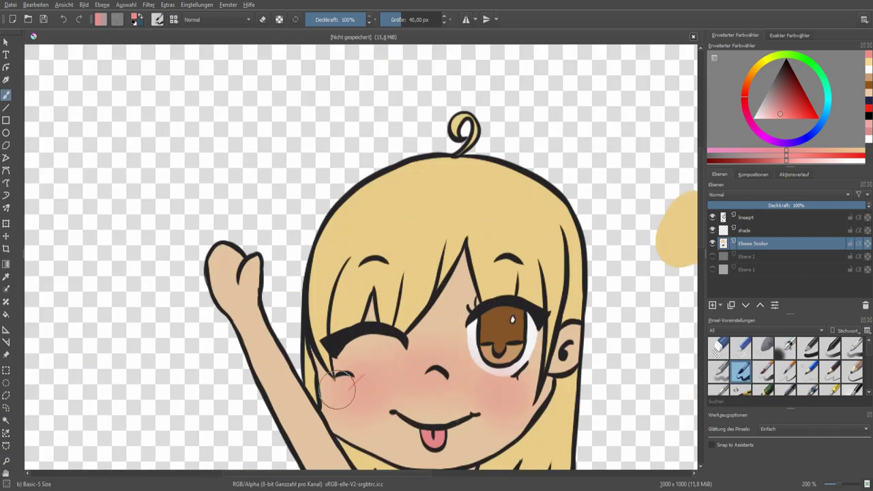
{"action": "scroll", "coordinate": [616, 403], "scroll_direction": "down", "scroll_amount": 4}
{"action": "scroll", "coordinate": [394, 302], "scroll_direction": "up", "scroll_amount": 3}
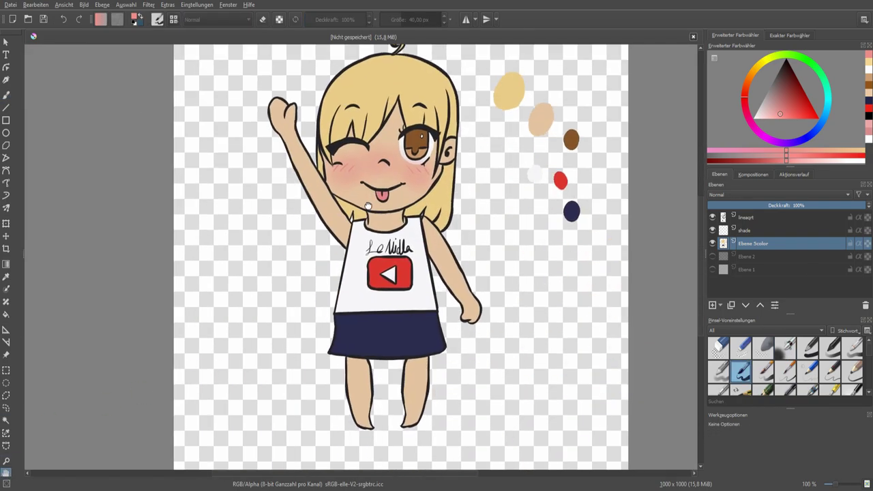
- Select each leg and paint a red shoe on its foot using the red swatch color
{"action": "left_click_drag", "start_coordinate": [394, 303], "coordinate": [360, 311]}
{"action": "left_click", "coordinate": [6, 427]}
{"action": "left_click", "coordinate": [314, 402]}
{"action": "key", "text": "b"}
{"action": "left_click", "coordinate": [601, 62], "text": "ctrl"}
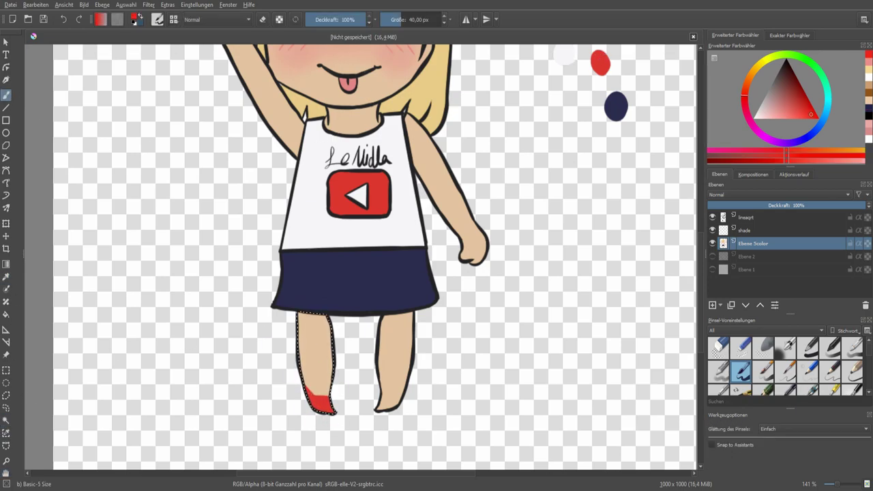
{"action": "left_click", "coordinate": [5, 427]}
{"action": "left_click", "coordinate": [383, 407]}
{"action": "key", "text": "b"}
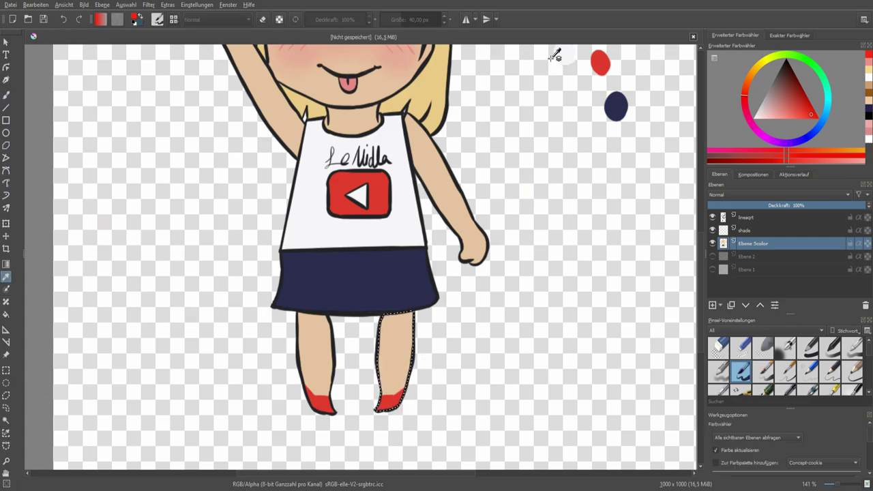
- Sample the off-white swatch and paint small white details on both red shoes
{"action": "left_click", "coordinate": [563, 56], "text": "ctrl"}
{"action": "left_click", "coordinate": [5, 426]}
{"action": "left_click", "coordinate": [315, 404]}
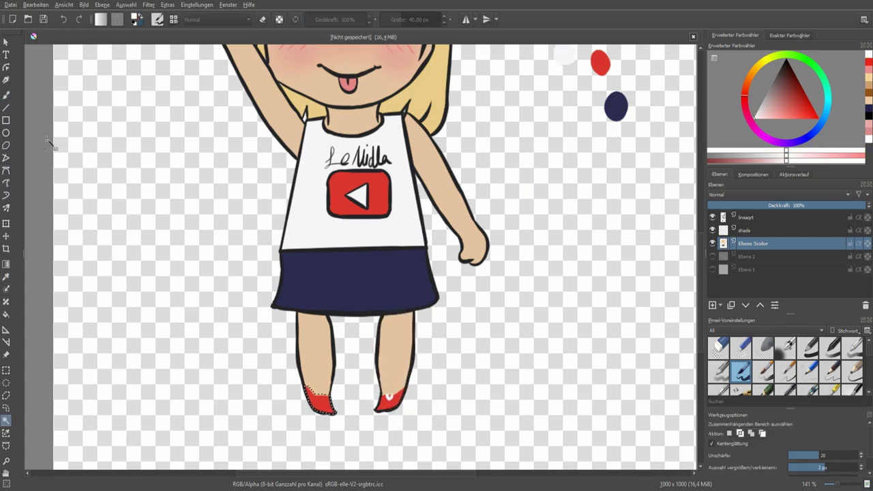
{"action": "key", "text": "ctrl+shift+a"}
{"action": "key", "text": "b"}
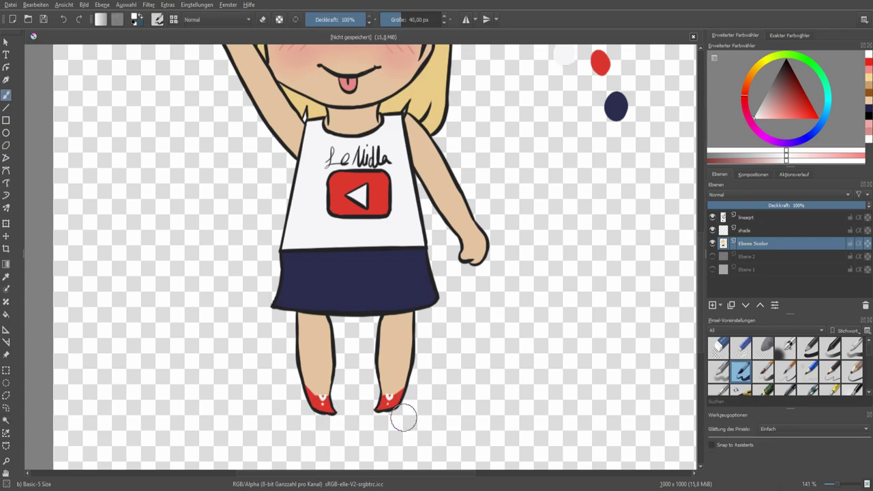
- Select the front hair and paint shadows on the shade layer with the sampled blonde color
{"action": "key", "text": "minus"}
{"action": "key", "text": "minus"}
{"action": "key", "text": "plus"}
{"action": "key", "text": "Page_Up"}
{"action": "left_click", "coordinate": [6, 421]}
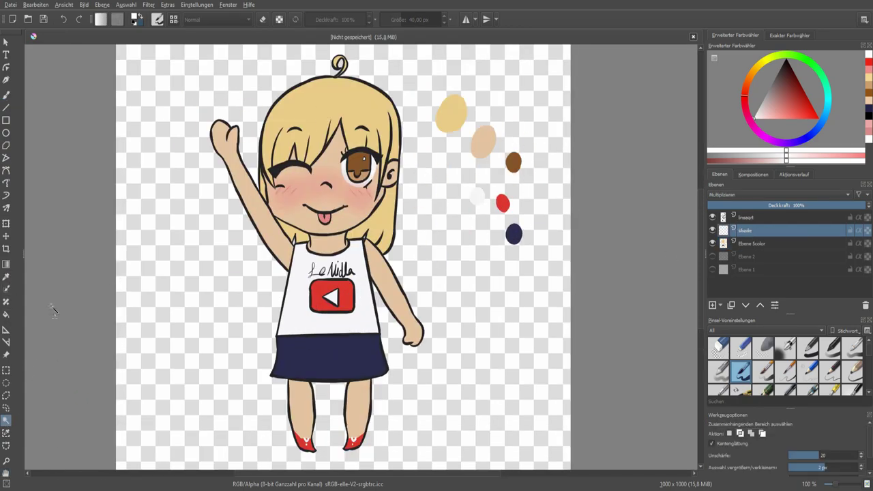
{"action": "key", "text": "b"}
{"action": "left_click", "coordinate": [277, 170], "text": "ctrl"}
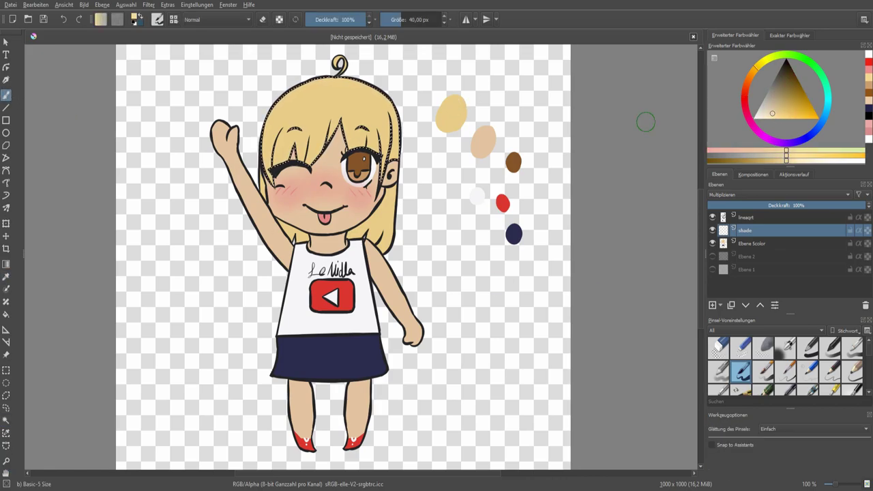
{"action": "mouse_move", "coordinate": [277, 161]}
{"action": "left_mouse_down"}
{"action": "mouse_move", "coordinate": [280, 192]}
{"action": "mouse_move", "coordinate": [285, 152]}
{"action": "mouse_move", "coordinate": [314, 137]}
{"action": "mouse_move", "coordinate": [326, 116]}
{"action": "mouse_move", "coordinate": [362, 137]}
{"action": "mouse_move", "coordinate": [355, 174]}
{"action": "mouse_move", "coordinate": [361, 133]}
{"action": "mouse_move", "coordinate": [369, 154]}
{"action": "mouse_move", "coordinate": [365, 109]}
{"action": "mouse_move", "coordinate": [377, 144]}
{"action": "mouse_move", "coordinate": [378, 112]}
{"action": "mouse_move", "coordinate": [393, 198]}
{"action": "left_mouse_up"}
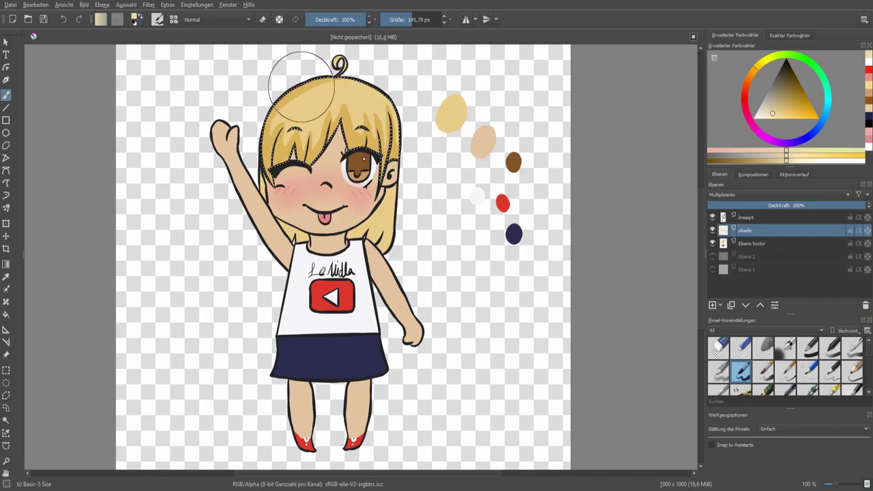
{"action": "left_click", "coordinate": [5, 434]}
{"action": "left_click", "coordinate": [415, 250]}
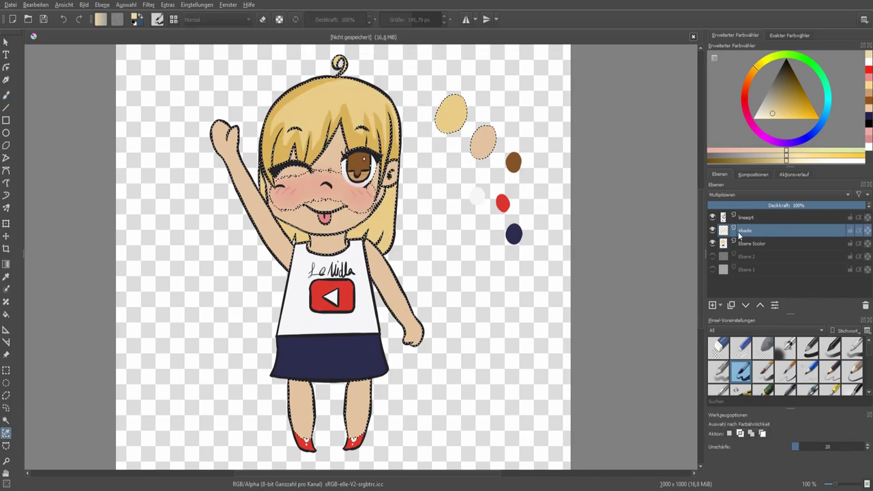
{"action": "key", "text": "ctrl+shift+a"}
{"action": "left_click", "coordinate": [369, 360]}
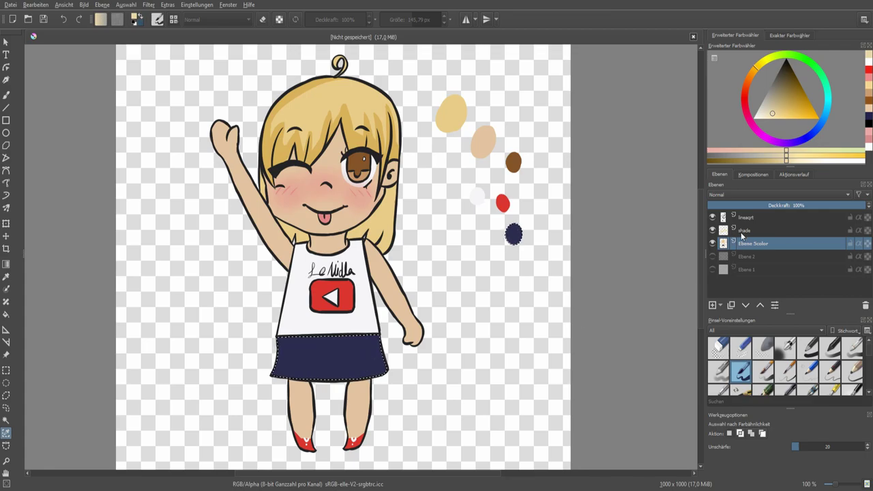
- Select the face and paint shadows below the hair and along its side with the skin tone on the shade layer
{"action": "left_click", "coordinate": [5, 421]}
{"action": "left_click", "coordinate": [426, 236]}
{"action": "key", "text": "b"}
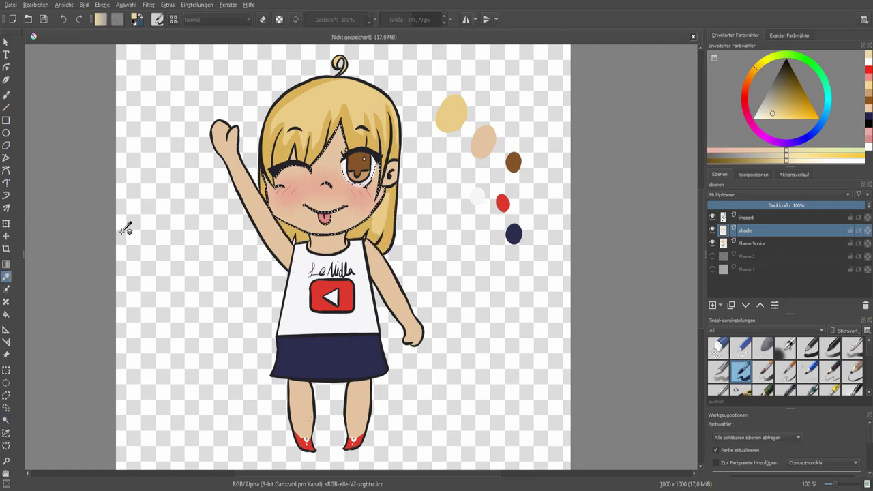
{"action": "left_click", "coordinate": [277, 215], "text": "ctrl"}
{"action": "mouse_move", "coordinate": [270, 185]}
{"action": "left_mouse_down"}
{"action": "mouse_move", "coordinate": [269, 161]}
{"action": "mouse_move", "coordinate": [278, 196]}
{"action": "mouse_move", "coordinate": [300, 180]}
{"action": "left_mouse_up"}
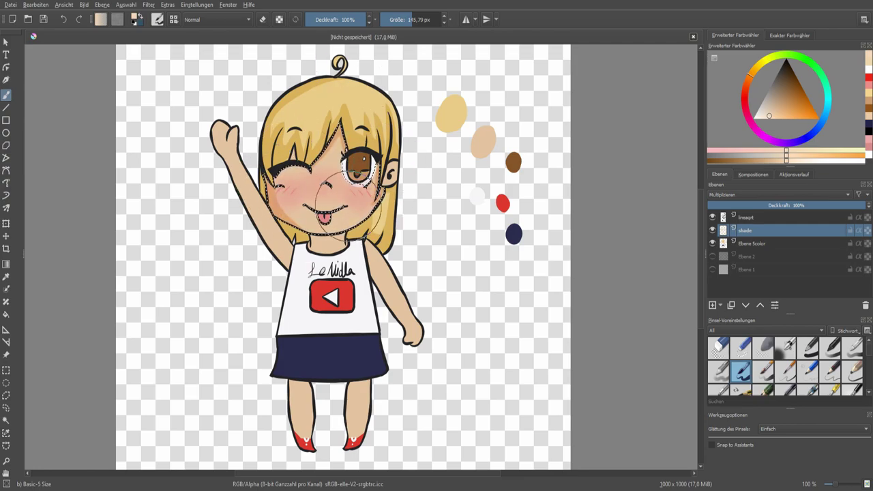
- Select the raised arm and the lowered arm and shade each with the same skin tone
{"action": "key", "text": "ctrl+r"}
{"action": "left_click", "coordinate": [235, 178]}
{"action": "key", "text": "b"}
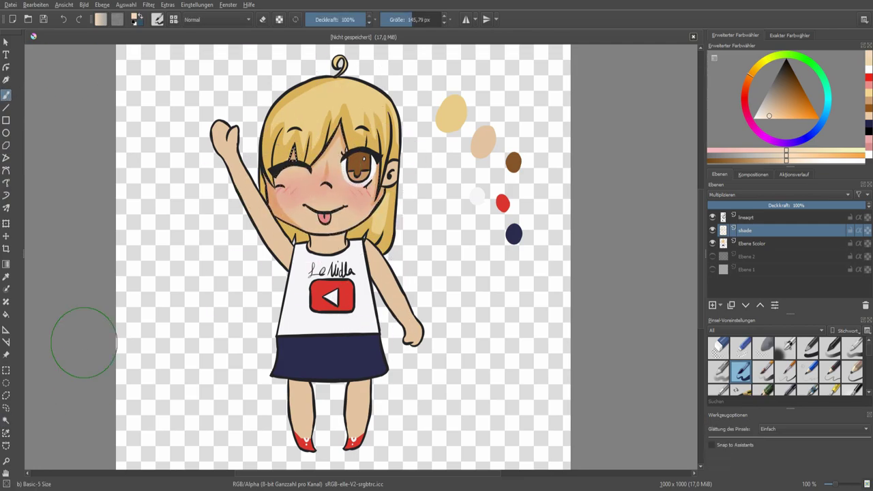
{"action": "key", "text": "ctrl+r"}
{"action": "left_click", "coordinate": [393, 290]}
{"action": "key", "text": "b"}
- Select each leg and paint skin-tone shadows along it on the shade layer
{"action": "key", "text": "ctrl+r"}
{"action": "left_click", "coordinate": [300, 410]}
{"action": "key", "text": "b"}
{"action": "left_click_drag", "start_coordinate": [301, 409], "coordinate": [309, 414]}
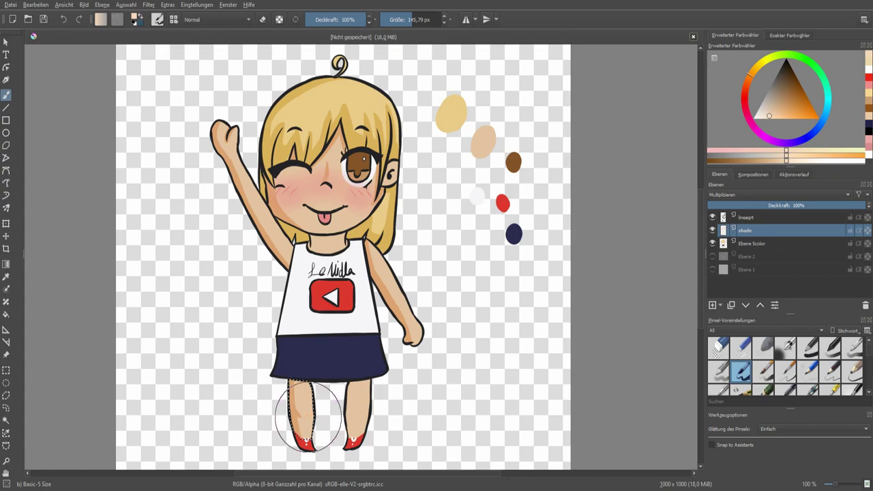
{"action": "key", "text": "ctrl+r"}
{"action": "left_click", "coordinate": [355, 416]}
{"action": "key", "text": "b"}
{"action": "left_click_drag", "start_coordinate": [349, 407], "coordinate": [355, 416]}
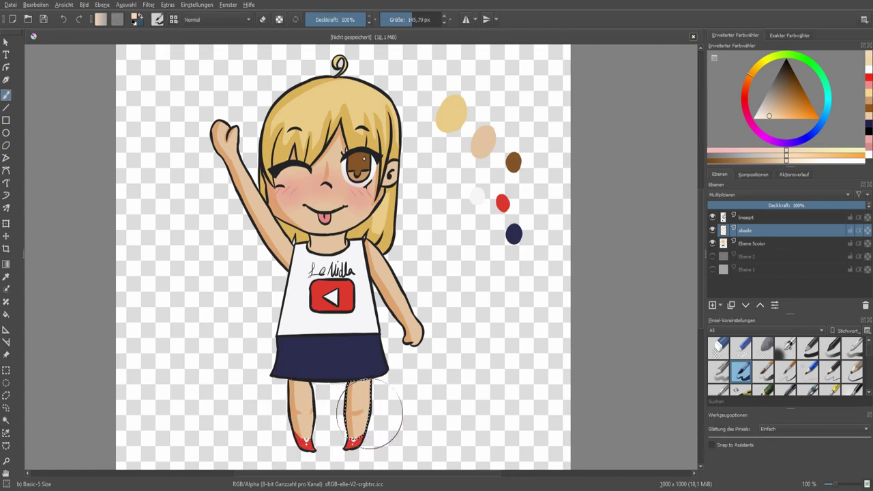
- Select the red shoes and the red shirt logo and paint red shadows on them on the shade layer
{"action": "key", "text": "ctrl+shift+a"}
{"action": "key", "text": "p"}
{"action": "left_click", "coordinate": [300, 447]}
{"action": "left_click", "coordinate": [299, 443]}
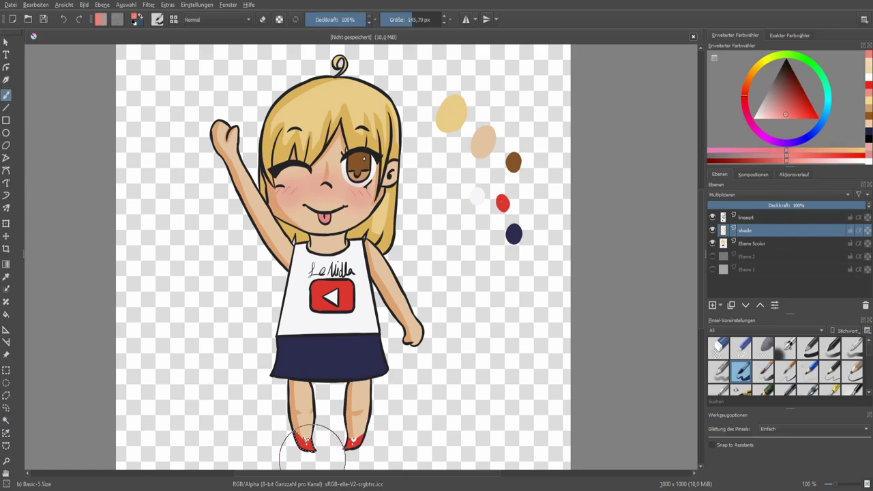
{"action": "key", "text": "b"}
{"action": "left_click_drag", "start_coordinate": [301, 443], "coordinate": [294, 439]}
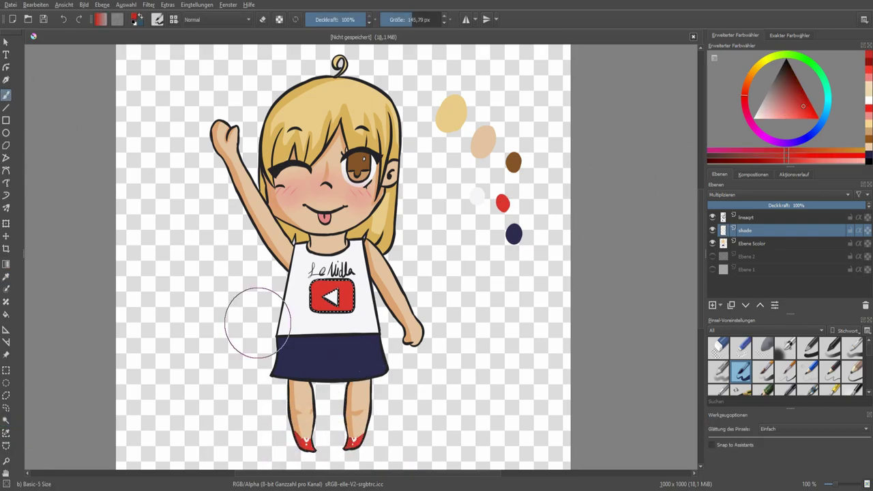
- Select the white shirt and shade its side on the shade layer with the off-white sampled from the color layer
{"action": "scroll", "coordinate": [273, 314], "scroll_direction": "up", "scroll_amount": 3}
{"action": "left_click", "coordinate": [6, 421]}
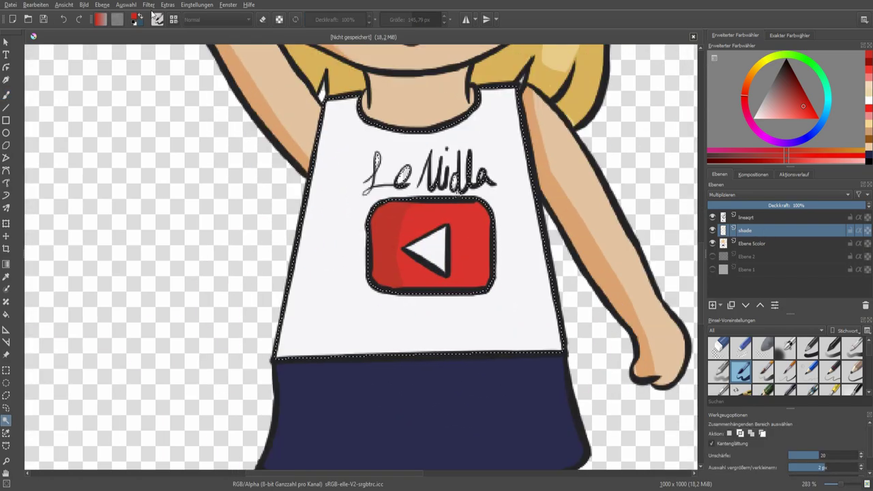
{"action": "key", "text": "ctrl+shift+a"}
{"action": "left_click", "coordinate": [751, 243]}
{"action": "left_click", "coordinate": [758, 114]}
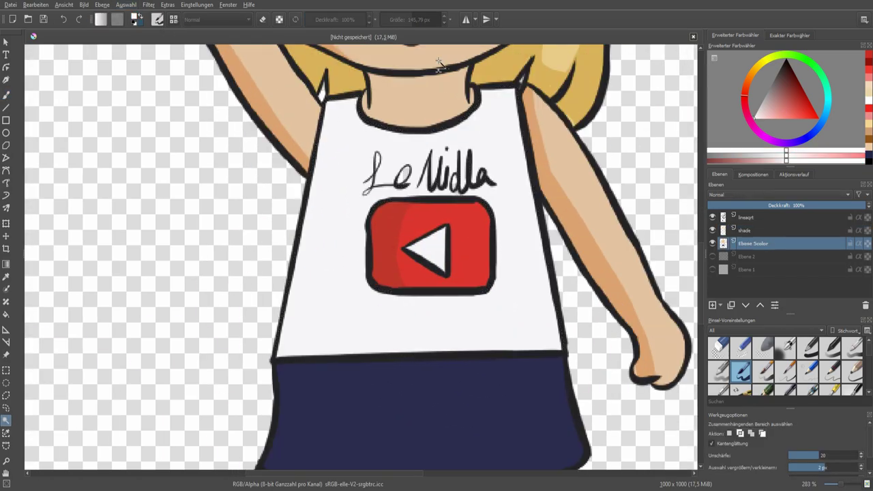
{"action": "key", "text": "b"}
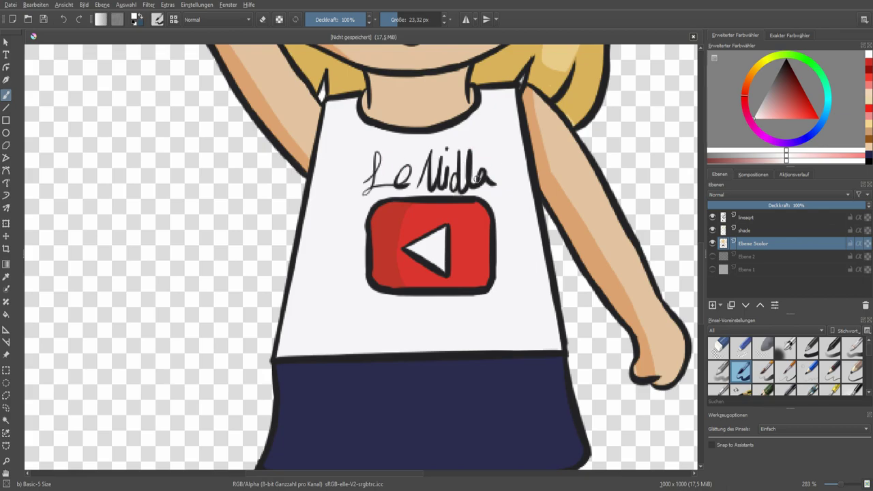
{"action": "key", "text": "Page_Up"}
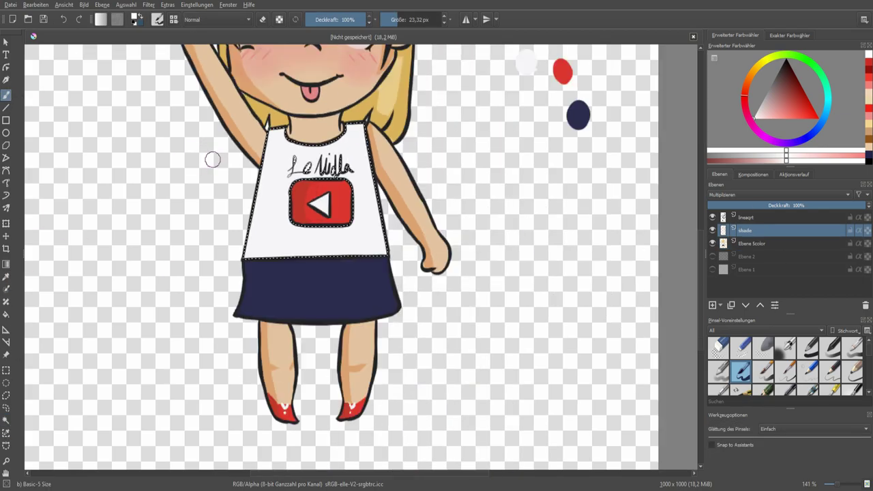
{"action": "scroll", "coordinate": [215, 157], "scroll_direction": "down", "scroll_amount": 3}
{"action": "key", "text": "ctrl+shift+d"}
{"action": "left_click_drag", "start_coordinate": [284, 237], "coordinate": [249, 233]}
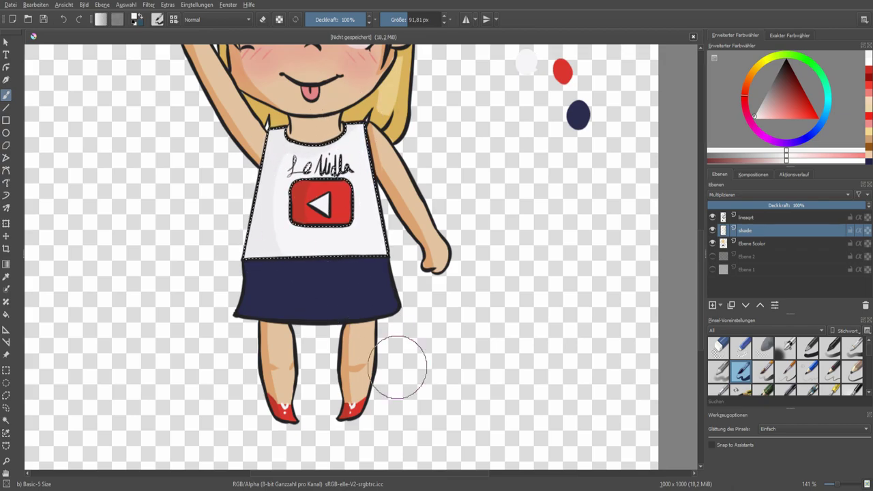
- Select the skirt and paint dark blue side shadows and hem folds on the shade layer with a muted blue
{"action": "left_click", "coordinate": [811, 134]}
{"action": "left_click", "coordinate": [787, 79]}
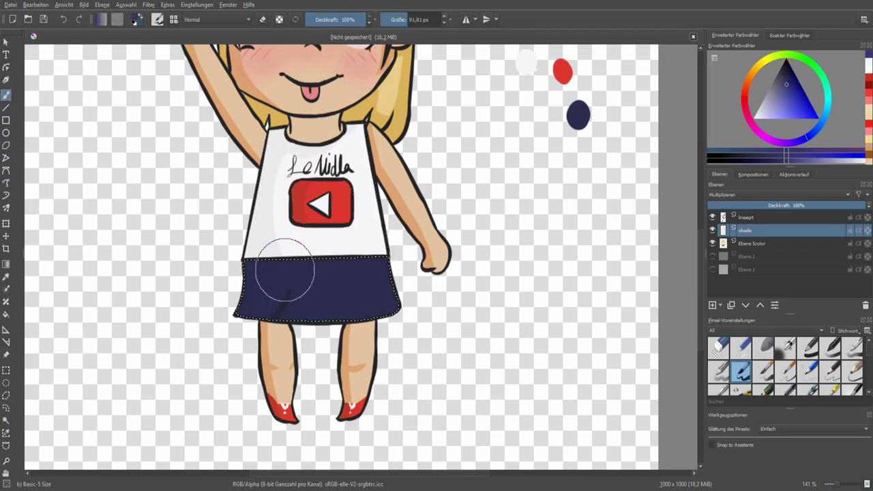
{"action": "left_click", "coordinate": [783, 87]}
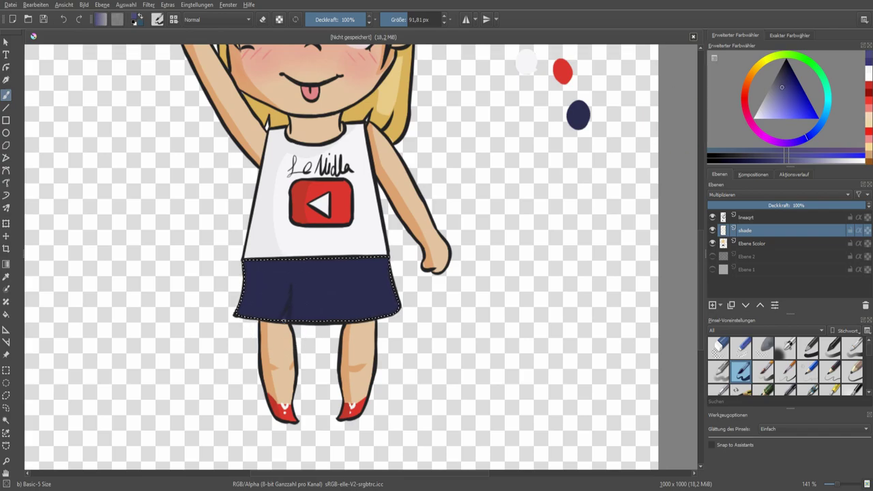
{"action": "left_click_drag", "start_coordinate": [342, 312], "coordinate": [341, 312]}
{"action": "left_click_drag", "start_coordinate": [290, 270], "coordinate": [288, 318]}
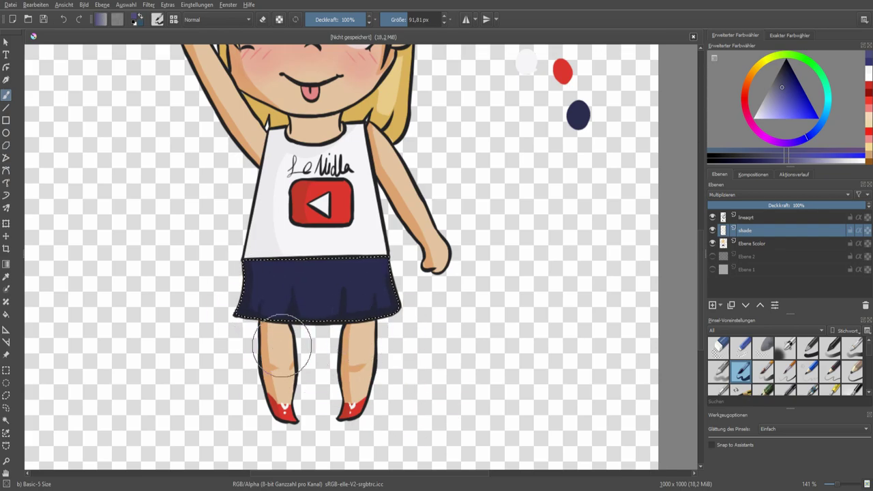
- Select the tongue and shade it with the pink tone on the shade layer
{"action": "scroll", "coordinate": [405, 335], "scroll_direction": "down", "scroll_amount": 5}
{"action": "left_click", "coordinate": [6, 421]}
{"action": "scroll", "coordinate": [329, 287], "scroll_direction": "up", "scroll_amount": 8}
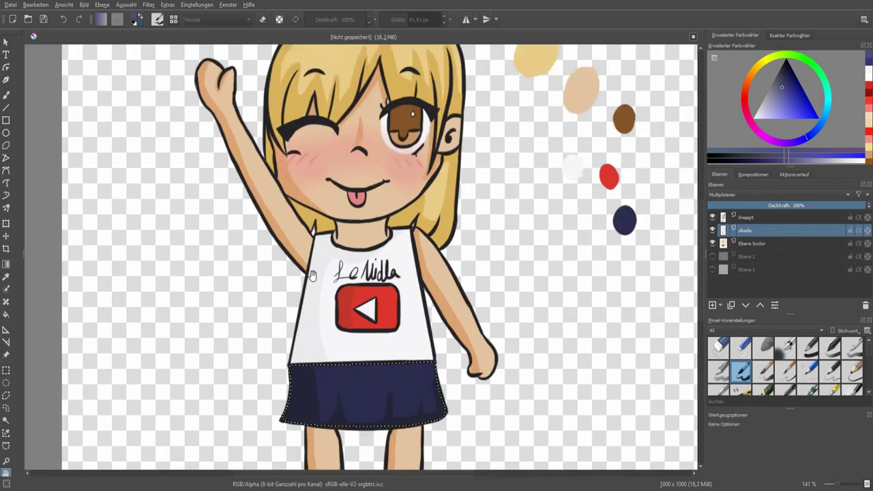
{"action": "left_click", "coordinate": [330, 287]}
{"action": "left_click", "coordinate": [330, 287], "text": "ctrl"}
{"action": "key", "text": "b"}
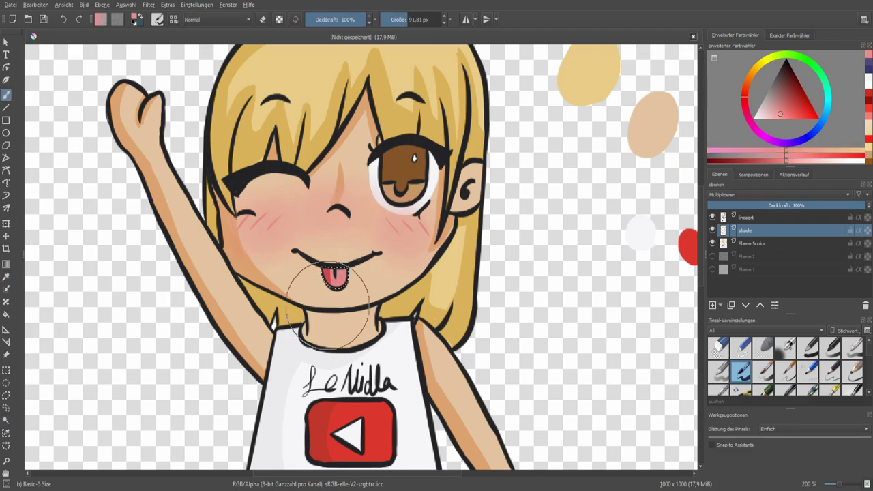
- Select the upper part of the open eye's iris and darken it with the sampled brown on the shade layer
{"action": "left_click", "coordinate": [6, 421]}
{"action": "left_click", "coordinate": [408, 158]}
{"action": "left_click", "coordinate": [408, 158], "text": "ctrl"}
{"action": "key", "text": "b"}
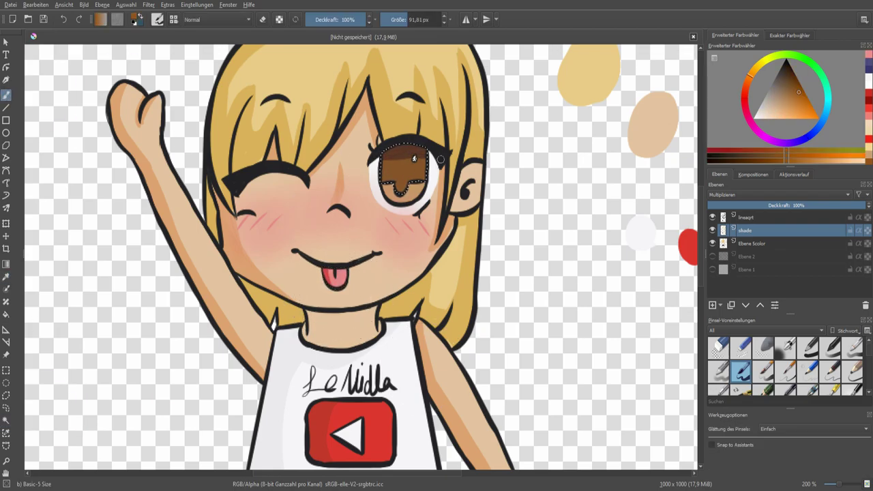
{"action": "mouse_move", "coordinate": [408, 154]}
{"action": "left_mouse_down"}
{"action": "mouse_move", "coordinate": [451, 184]}
{"action": "mouse_move", "coordinate": [402, 167]}
{"action": "left_mouse_up"}
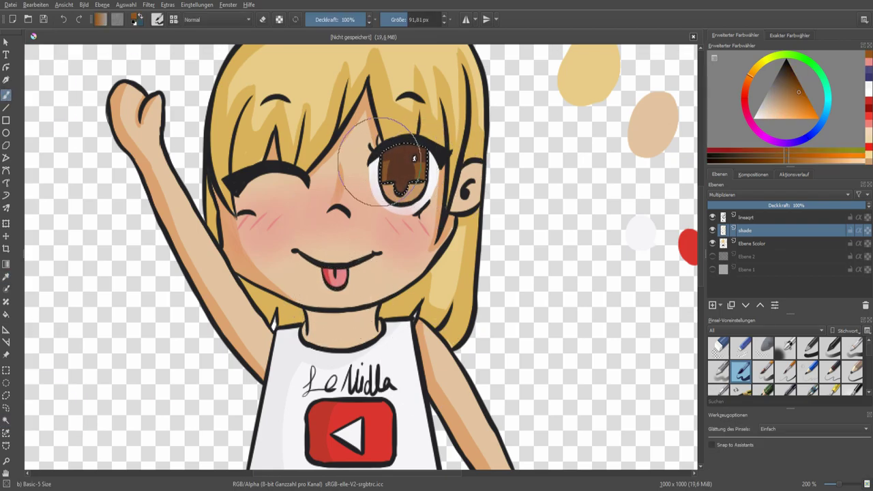
- Select the lower part of the iris and shade it with a light orange tone
{"action": "left_click", "coordinate": [6, 421]}
{"action": "key", "text": "b"}
{"action": "left_click", "coordinate": [400, 208], "text": "ctrl"}
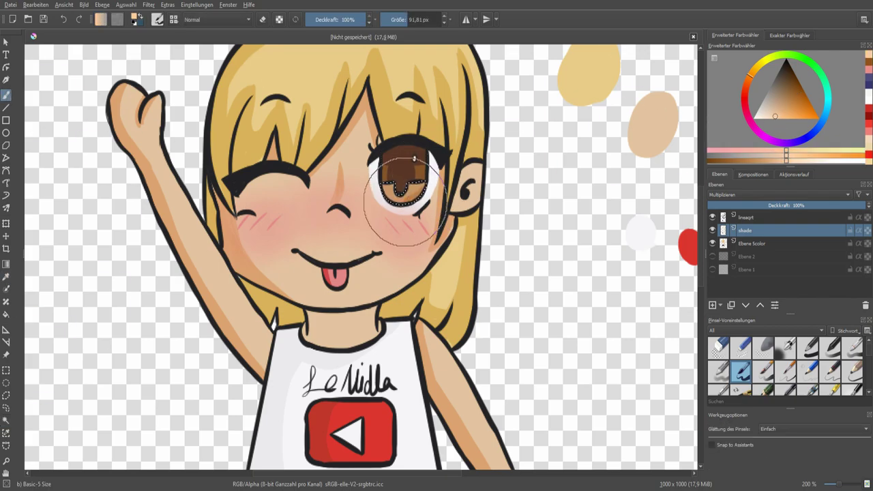
{"action": "left_click_drag", "start_coordinate": [427, 182], "coordinate": [406, 194]}
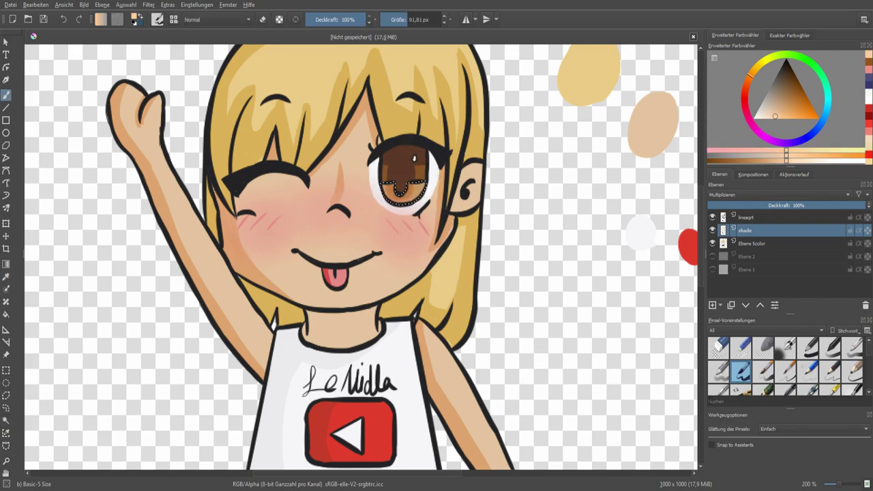
- Add a layer named light above the shade layer, and erase the color swatches beside the character on the color layer
{"action": "key", "text": "Insert"}
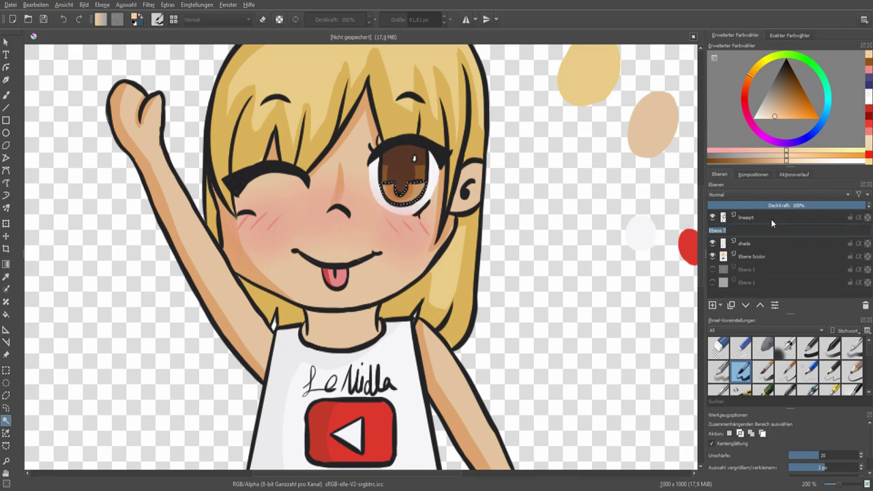
{"action": "key", "text": "minus"}
{"action": "left_click", "coordinate": [753, 256]}
{"action": "key", "text": "b"}
{"action": "left_click", "coordinate": [719, 348]}
{"action": "mouse_move", "coordinate": [574, 300]}
{"action": "left_mouse_down"}
{"action": "mouse_move", "coordinate": [540, 304]}
{"action": "mouse_move", "coordinate": [489, 94]}
{"action": "left_mouse_up"}
{"action": "key", "text": "1"}
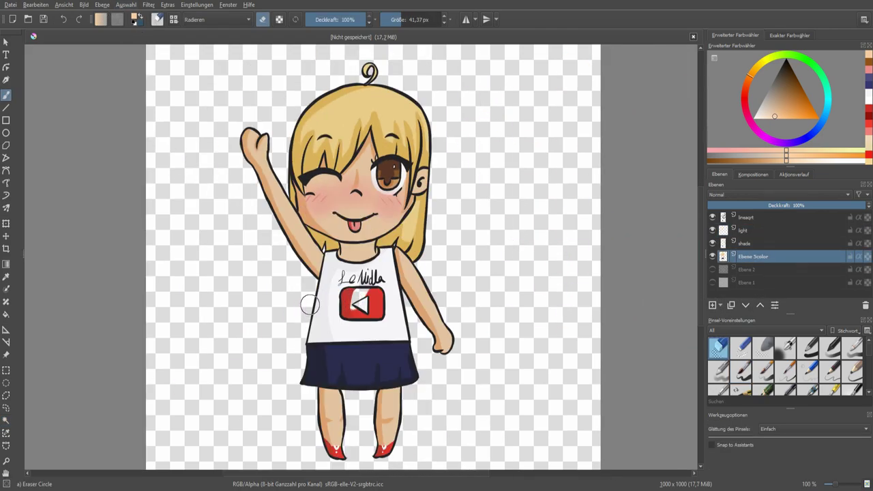
- Paint white highlights on the hair, eye, tongue, logo, hand, skirt and leg on the light layer
{"action": "key", "text": "slash"}
{"action": "key", "text": "Page_Up"}
{"action": "key", "text": "Page_Up"}
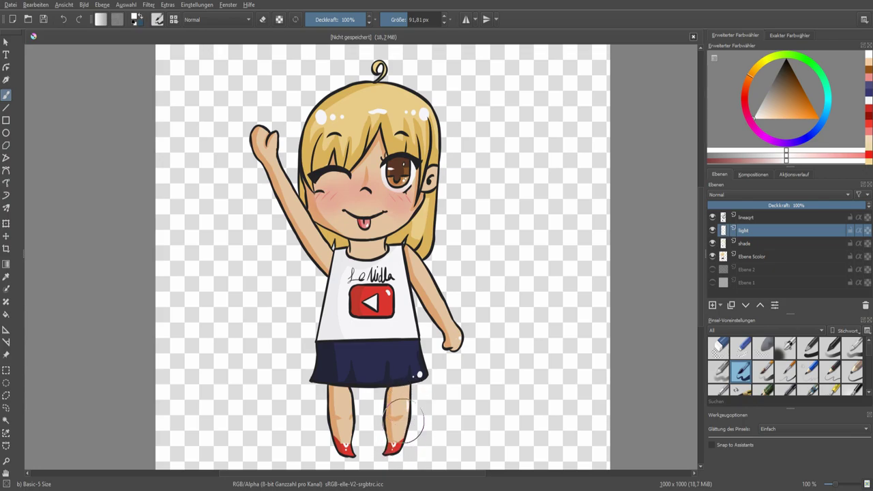
- Show only the background layer Ebene 1 and fill it with a diagonal linear gradient in light to dark pink
{"action": "left_click", "coordinate": [747, 282]}
{"action": "left_click", "coordinate": [712, 229], "text": "shift"}
{"action": "left_click", "coordinate": [713, 282]}
{"action": "key", "text": "g"}
{"action": "key", "text": "minus"}
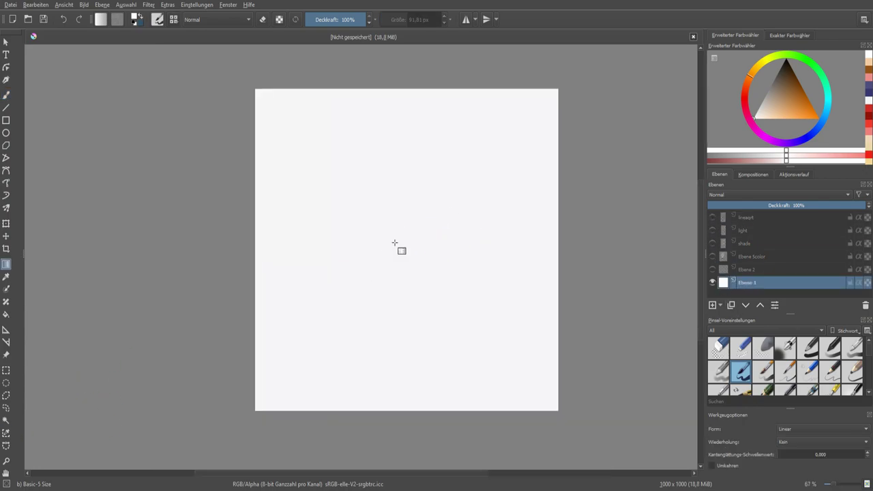
{"action": "left_click", "coordinate": [757, 131]}
{"action": "left_click_drag", "start_coordinate": [256, 90], "coordinate": [376, 279]}
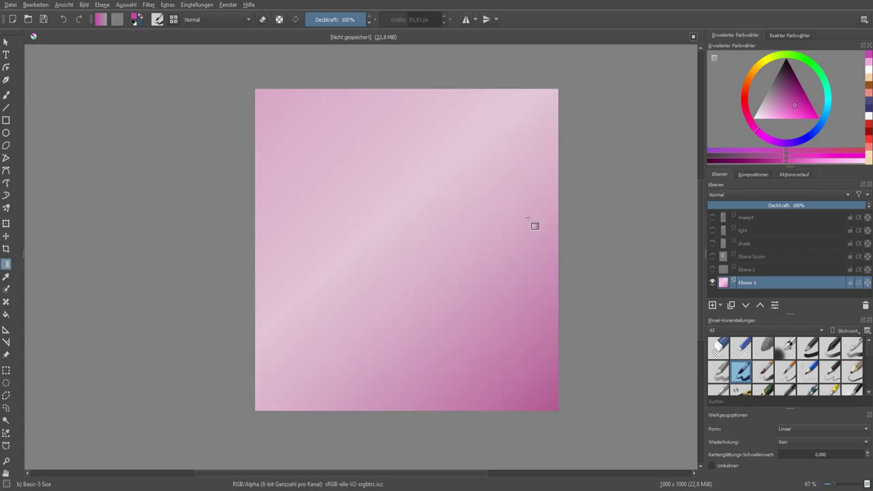
- Stamp a large light turquoise circle in the middle of the pink background with a 1000 px brush
{"action": "left_click", "coordinate": [773, 114]}
{"action": "key", "text": "b"}
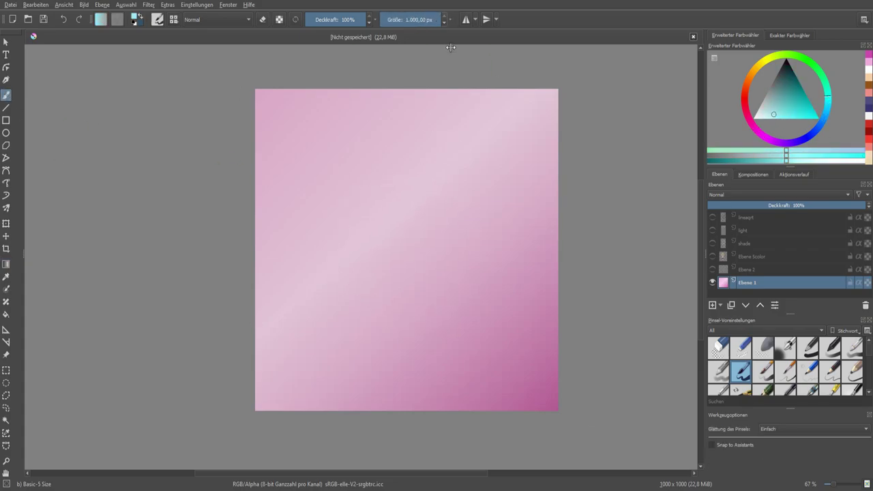
{"action": "left_click_drag", "start_coordinate": [411, 246], "coordinate": [410, 246]}
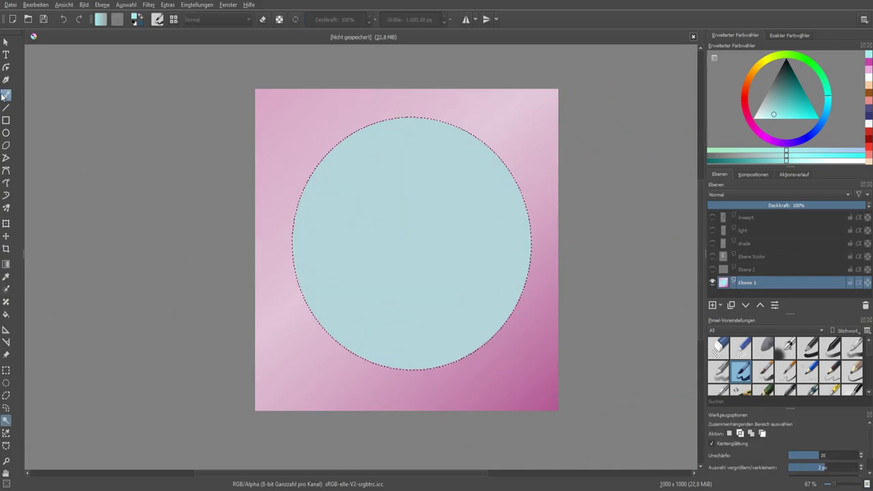
- Paint a darker turquoise diagonal shadow across the selected circle's upper-left part and show the character layers again
{"action": "left_click", "coordinate": [777, 112]}
{"action": "left_click_drag", "start_coordinate": [775, 116], "coordinate": [771, 108]}
{"action": "left_click_drag", "start_coordinate": [77, 195], "coordinate": [287, 327]}
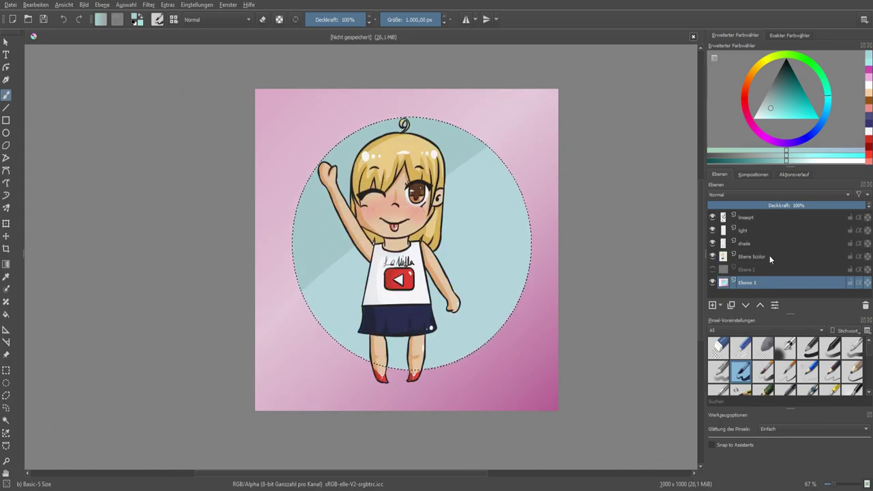
- Clear the circle selection and try to move the lineart layer with the Move tool
{"action": "left_click", "coordinate": [749, 256]}
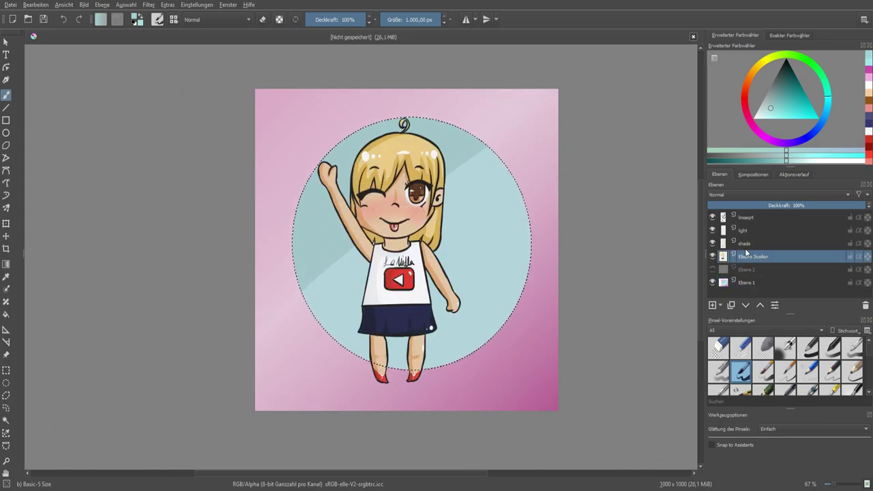
{"action": "key", "text": "t"}
{"action": "key", "text": "ctrl+shift+a"}
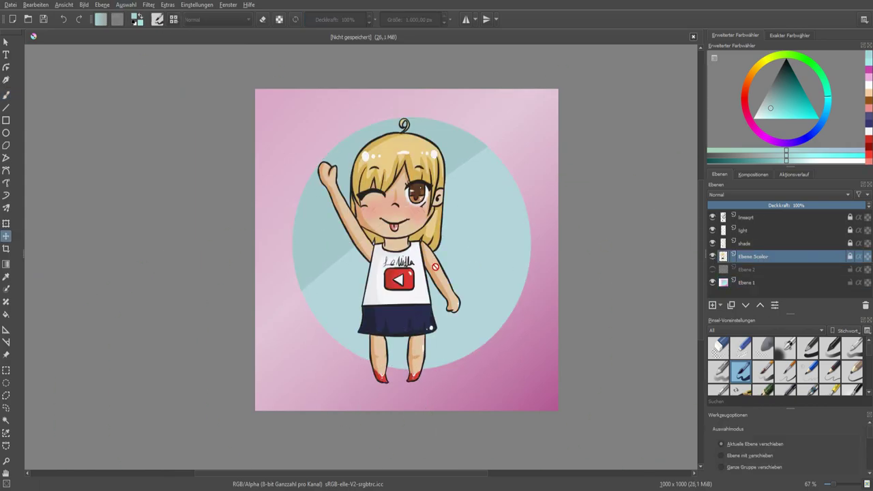
{"action": "left_click", "coordinate": [749, 218]}
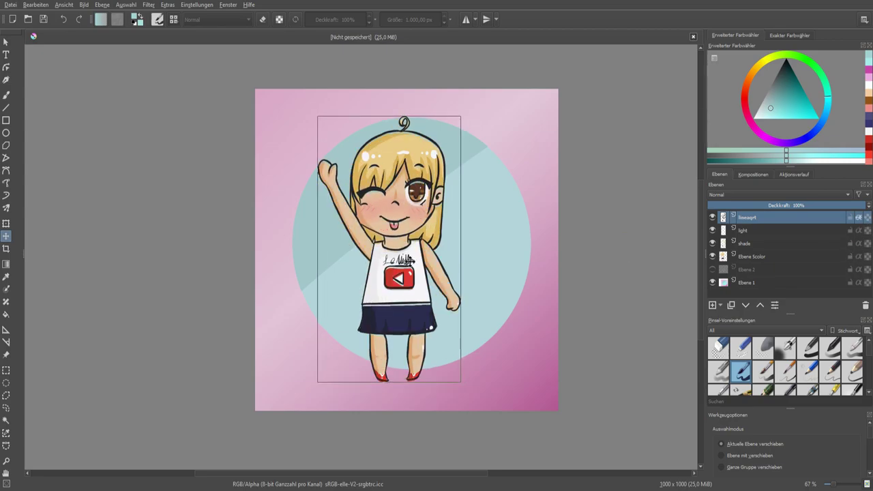
{"action": "left_click", "coordinate": [823, 243]}
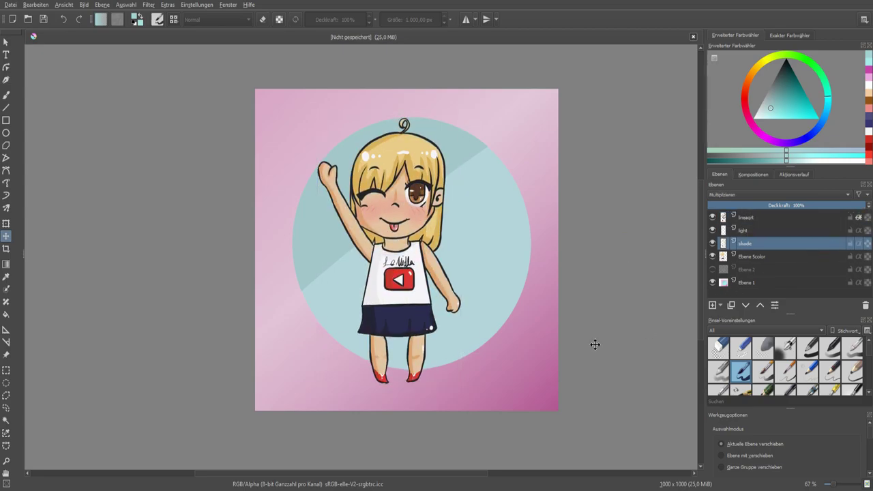
{"action": "scroll", "coordinate": [596, 195], "scroll_direction": "up", "scroll_amount": 1}
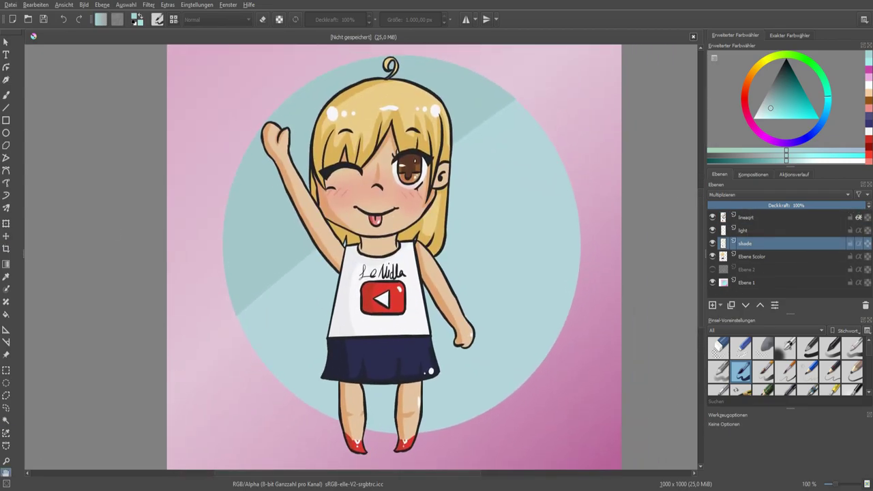